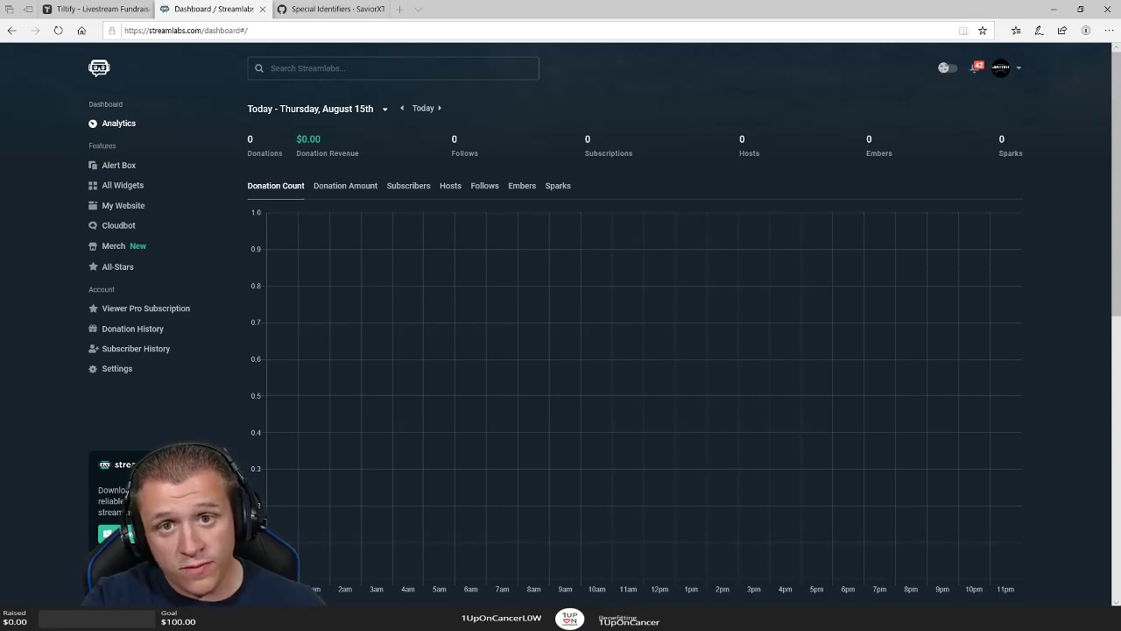
Leave the Streamlabs analytics dashboard for the Tiltify homepage in the other browser tab
{"action": "left_click", "coordinate": [96, 11]}
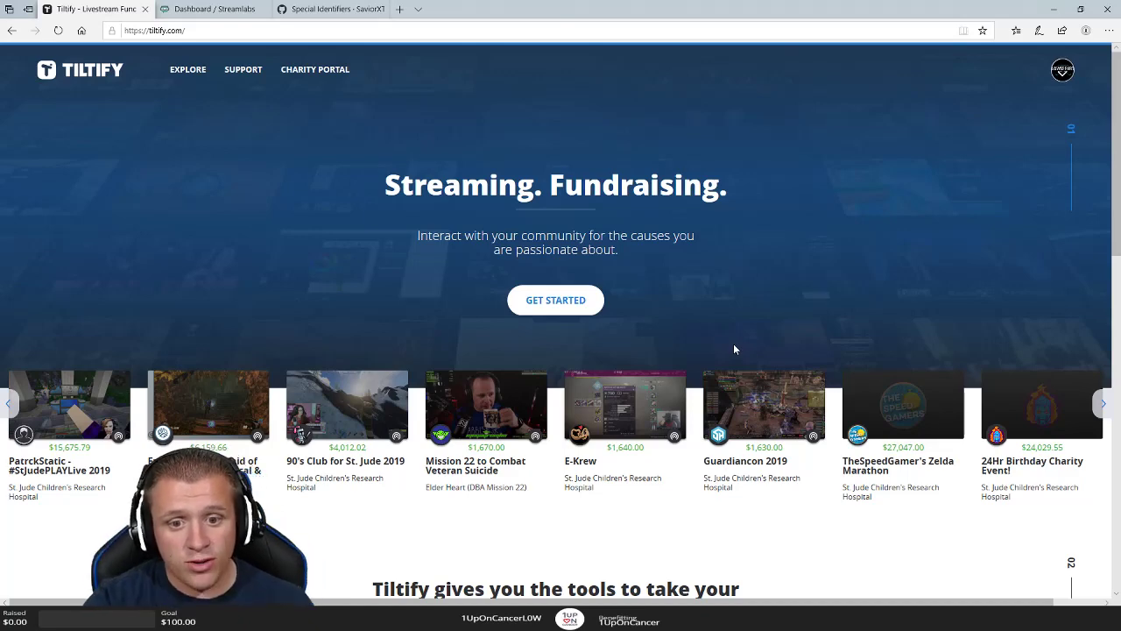
Browse Tiltify's Explore lists of Campaigns and Teams, then return to the Charities list
{"action": "left_click", "coordinate": [189, 70]}
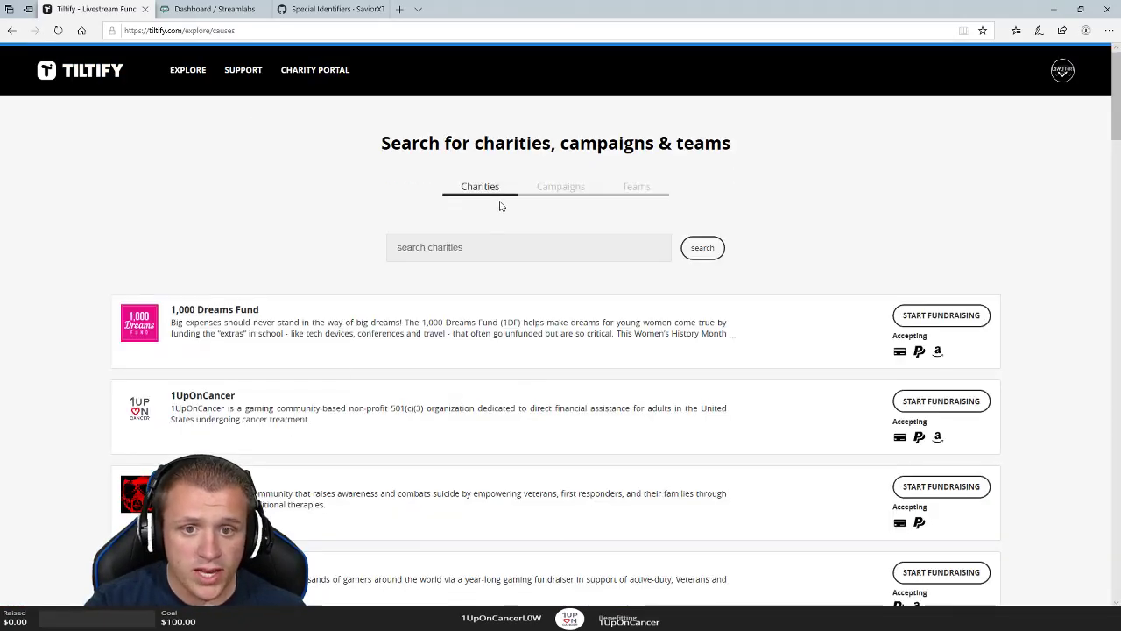
{"action": "left_click", "coordinate": [552, 189]}
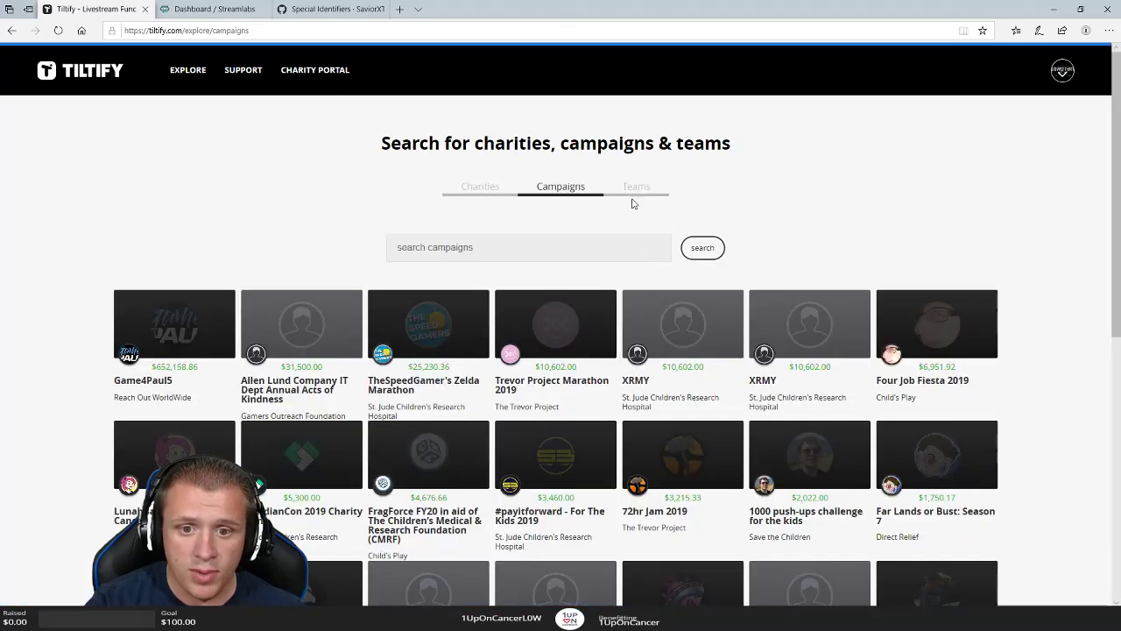
{"action": "left_click", "coordinate": [638, 191]}
{"action": "scroll", "coordinate": [568, 317], "scroll_direction": "down", "scroll_amount": 8}
{"action": "scroll", "coordinate": [378, 448], "scroll_direction": "up", "scroll_amount": 8}
{"action": "left_click", "coordinate": [483, 191]}
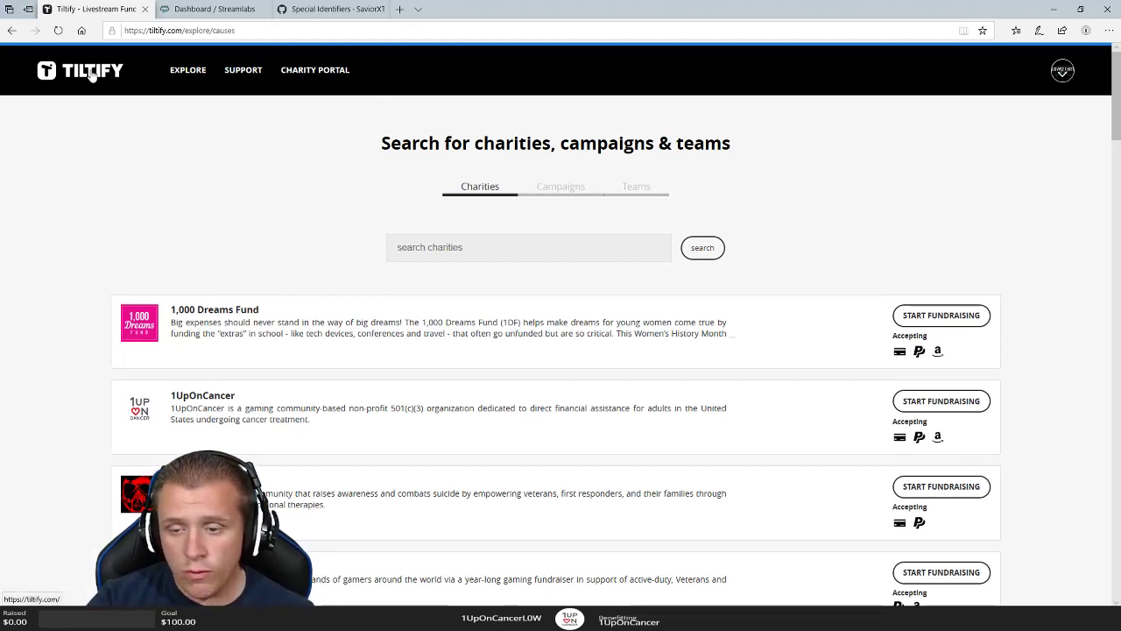
Open the iMixerFightsCancer dashboard from the Tiltify Dashboard's team campaigns view
{"action": "left_click", "coordinate": [1063, 74]}
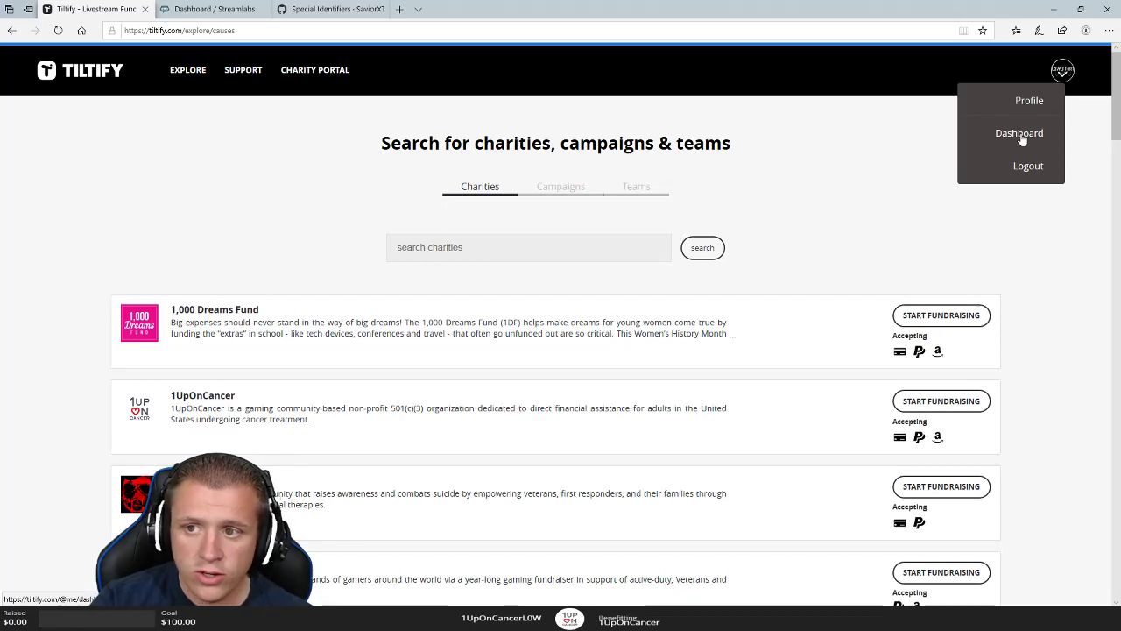
{"action": "left_click", "coordinate": [1021, 134]}
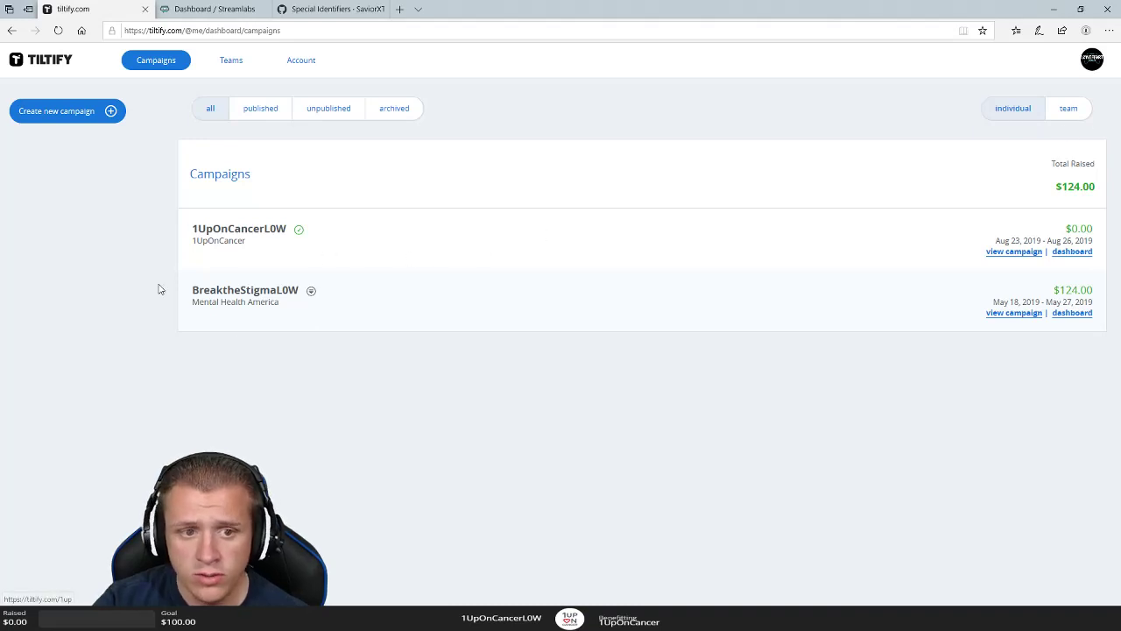
{"action": "left_click", "coordinate": [1069, 110]}
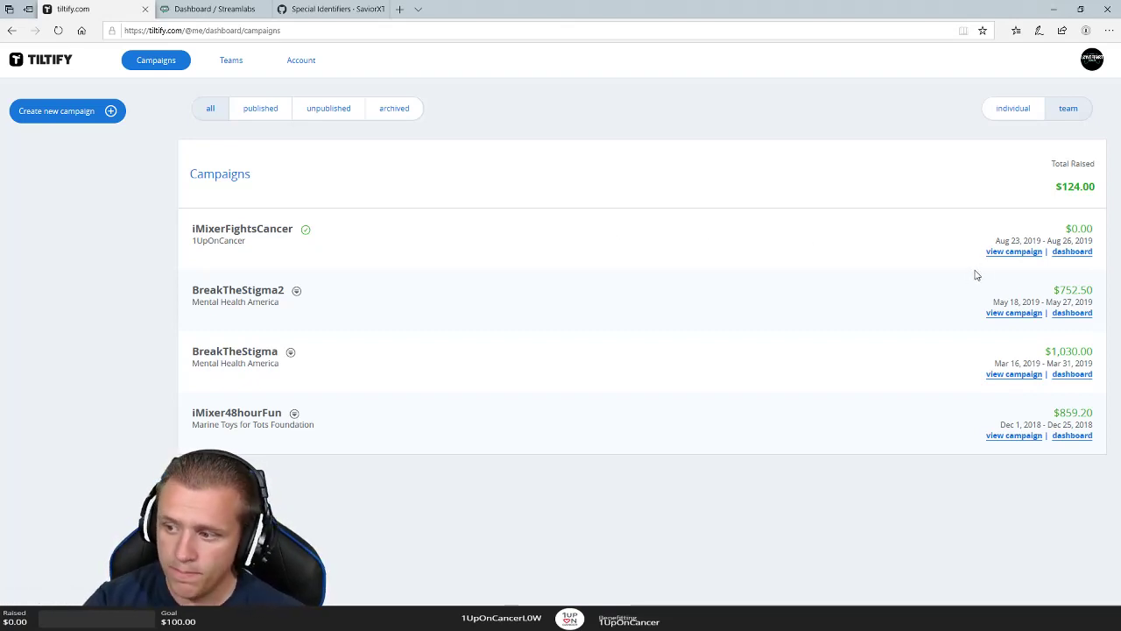
{"action": "left_click", "coordinate": [1073, 253]}
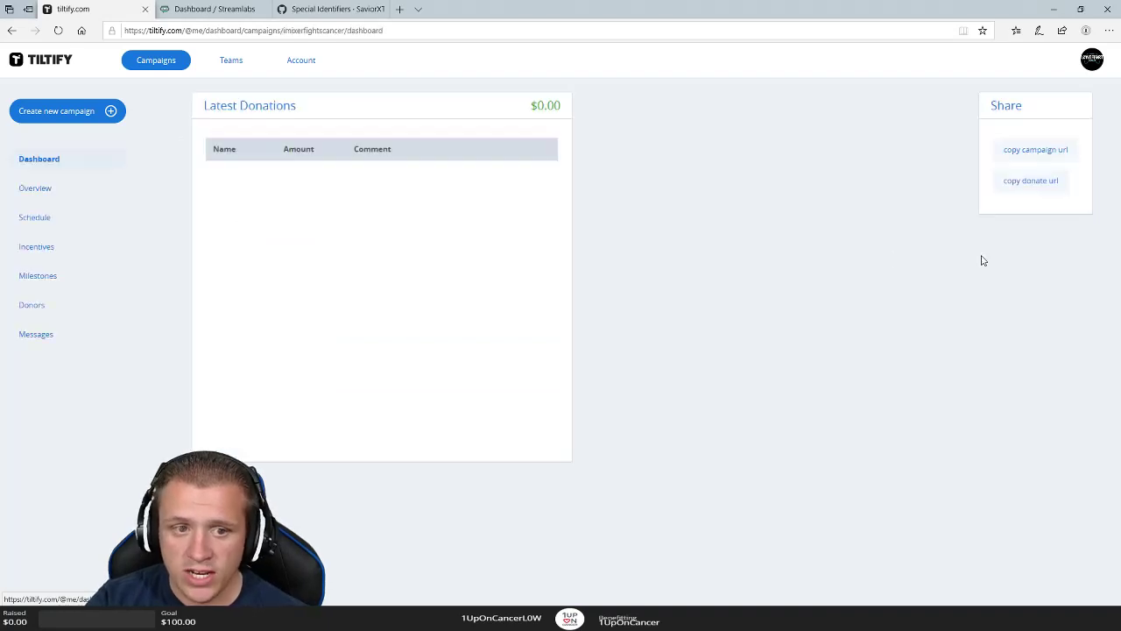
Open the iMixer team profile, then its iMixerFightsCancer campaign page, scrolling down to the supporting campaigns
{"action": "left_click", "coordinate": [223, 63]}
{"action": "left_click", "coordinate": [1049, 245]}
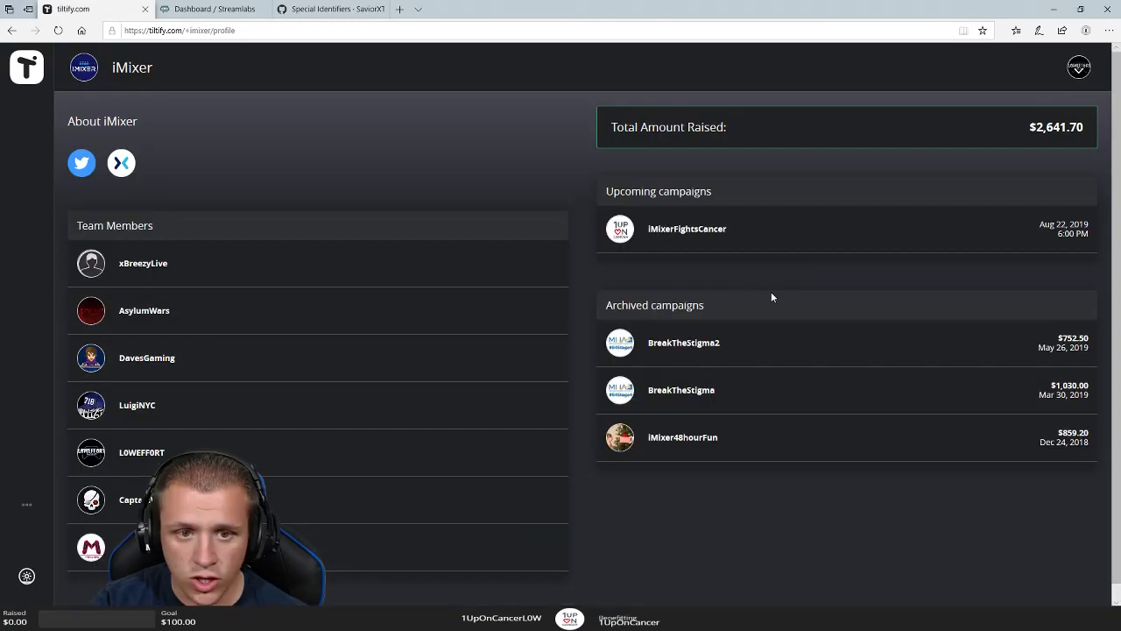
{"action": "left_click", "coordinate": [705, 229]}
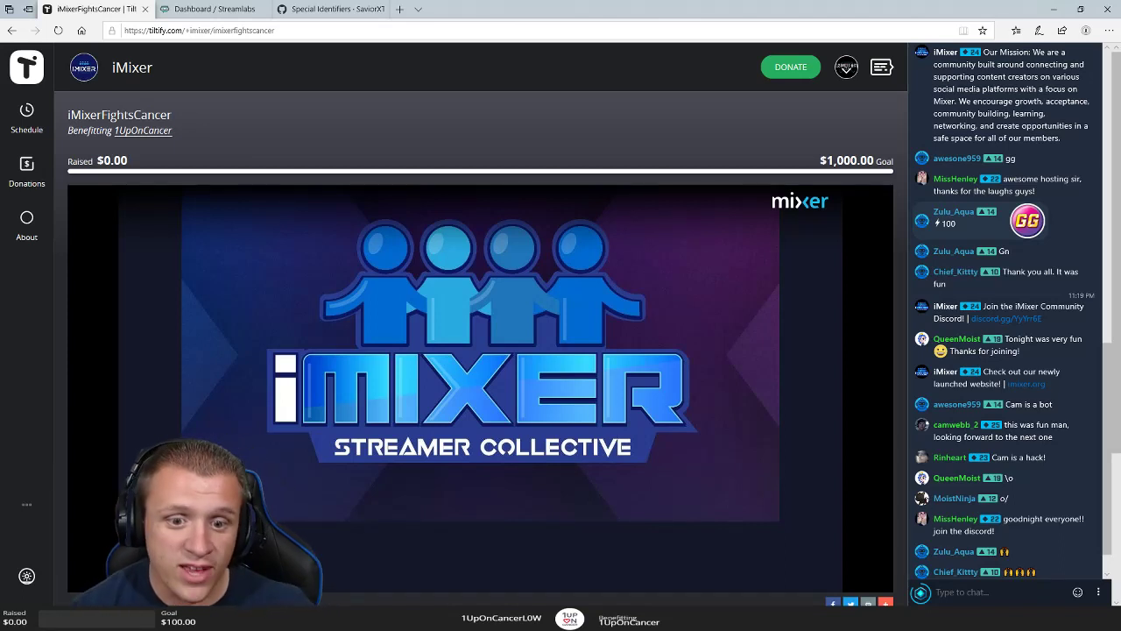
{"action": "scroll", "coordinate": [923, 497], "scroll_direction": "down", "scroll_amount": 2}
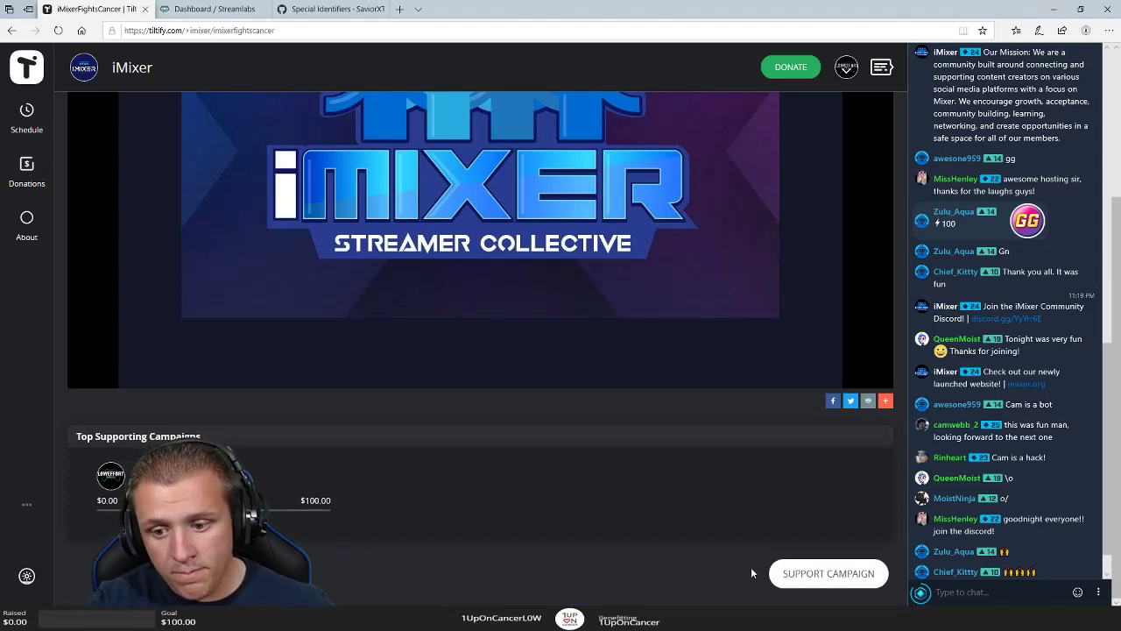
{"action": "left_click", "coordinate": [813, 571]}
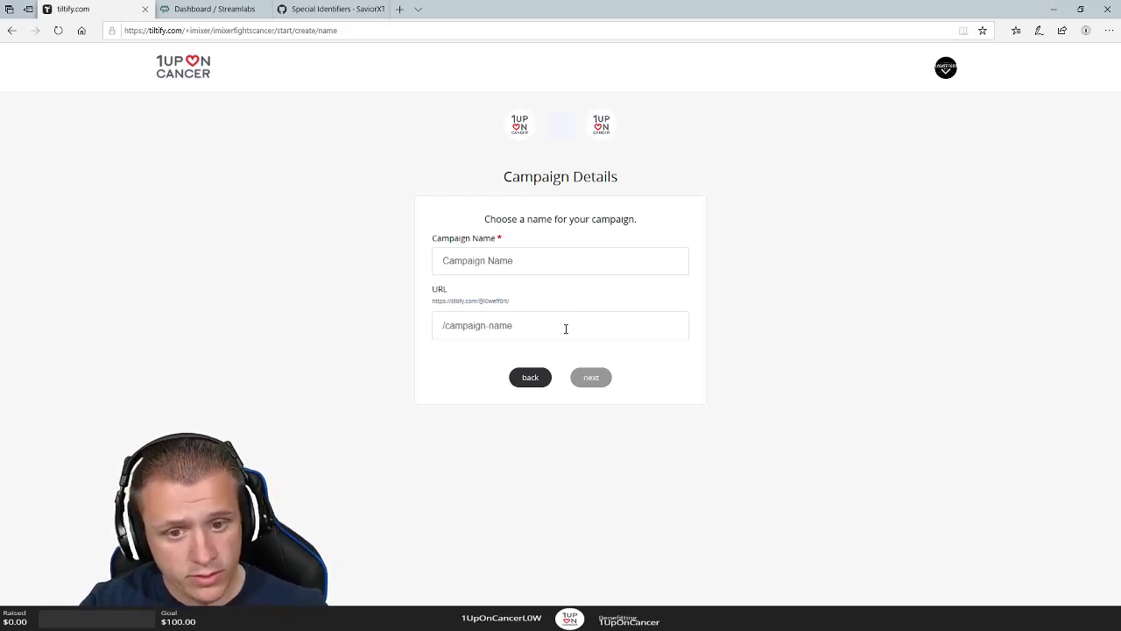
{"action": "left_click", "coordinate": [540, 387]}
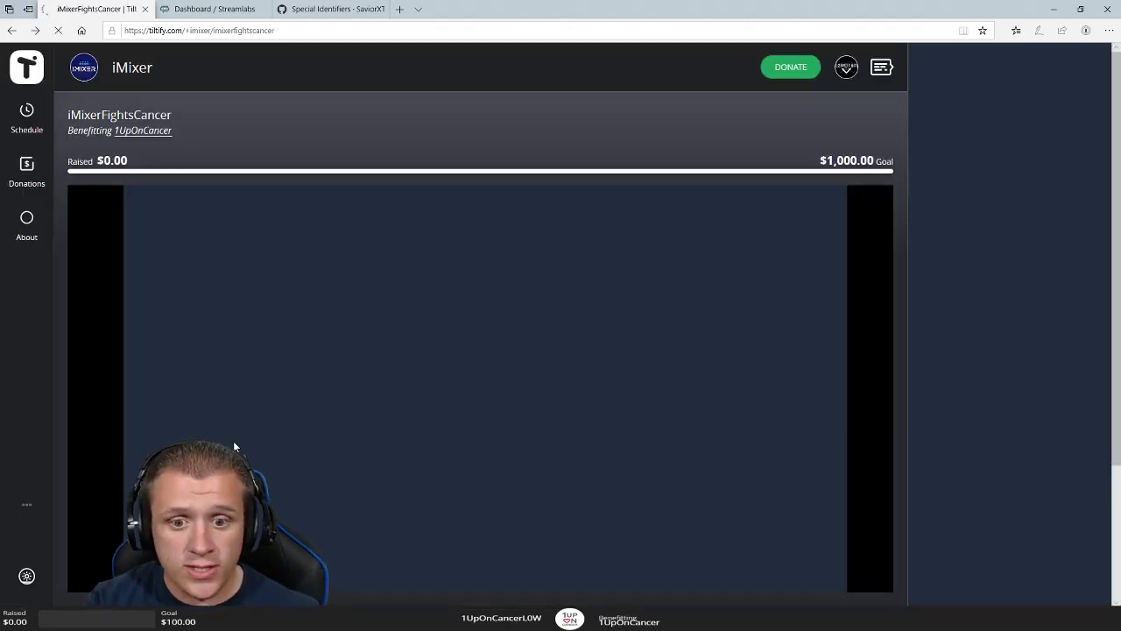
Scroll the iMixerFightsCancer page to its Top Supporting Campaigns list
{"action": "scroll", "coordinate": [480, 350], "scroll_direction": "down", "scroll_amount": 2}
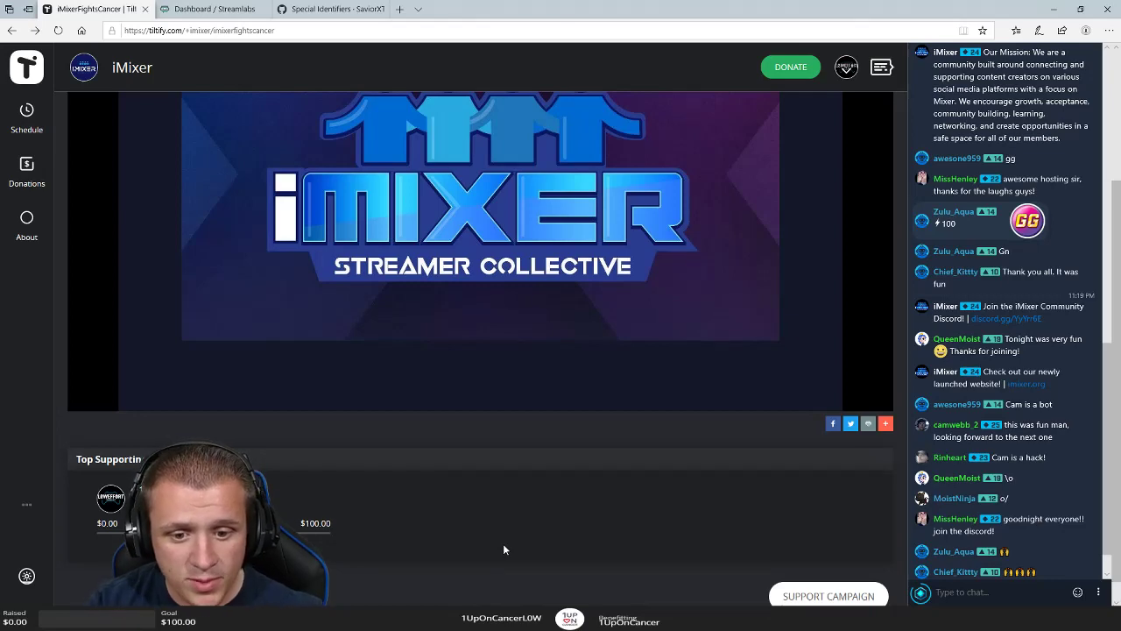
{"action": "scroll", "coordinate": [505, 542], "scroll_direction": "up", "scroll_amount": 3}
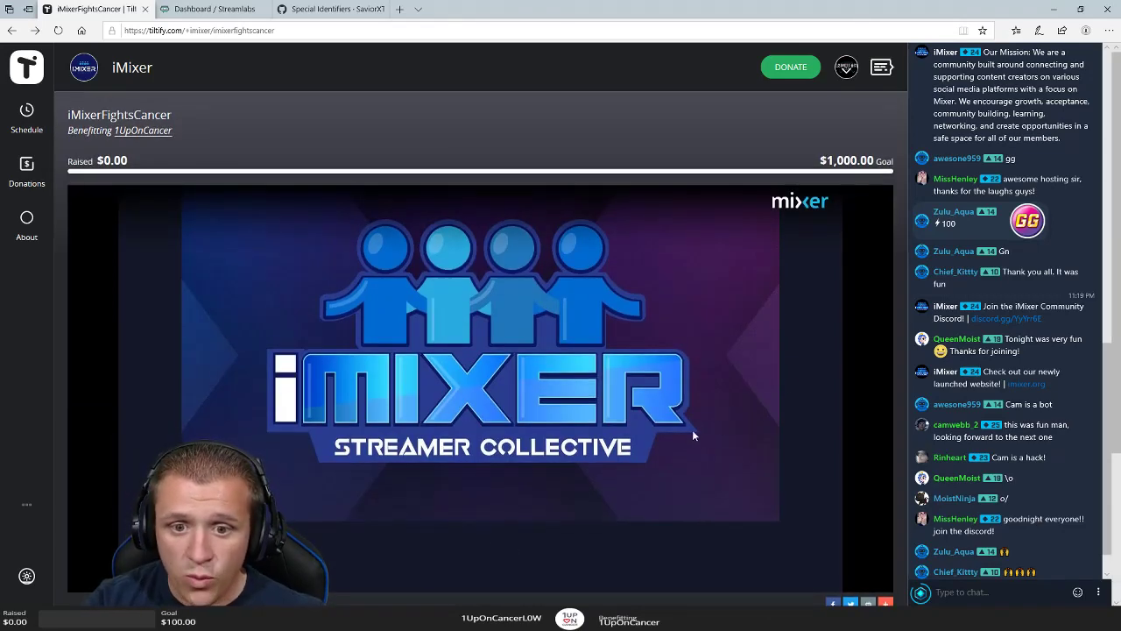
{"action": "scroll", "coordinate": [690, 435], "scroll_direction": "down", "scroll_amount": 3}
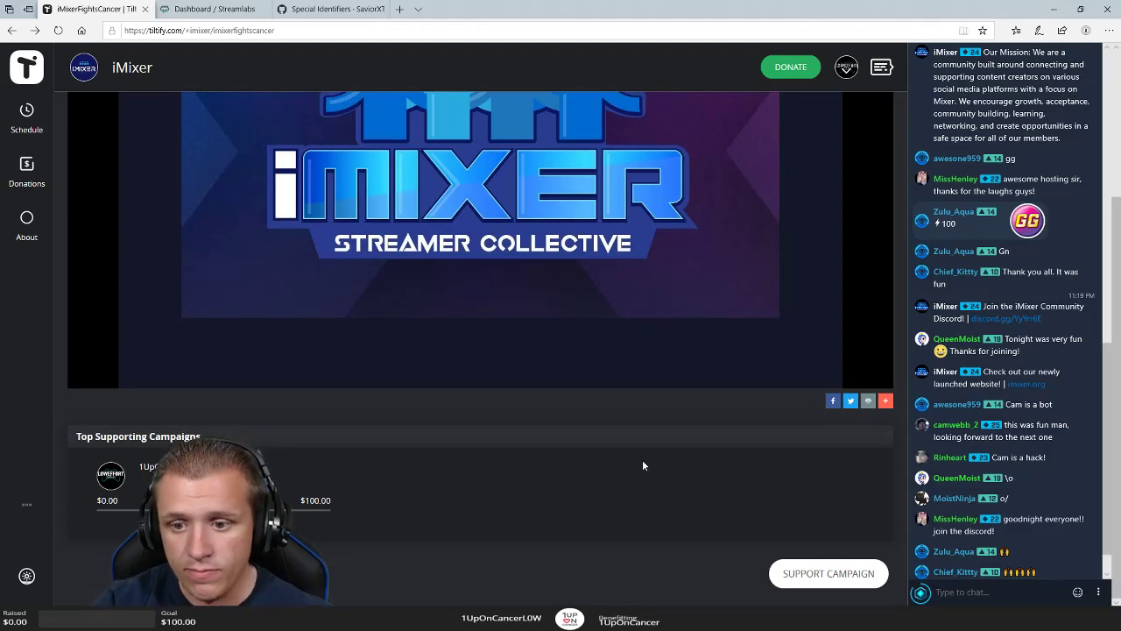
{"action": "scroll", "coordinate": [640, 501], "scroll_direction": "up", "scroll_amount": 3}
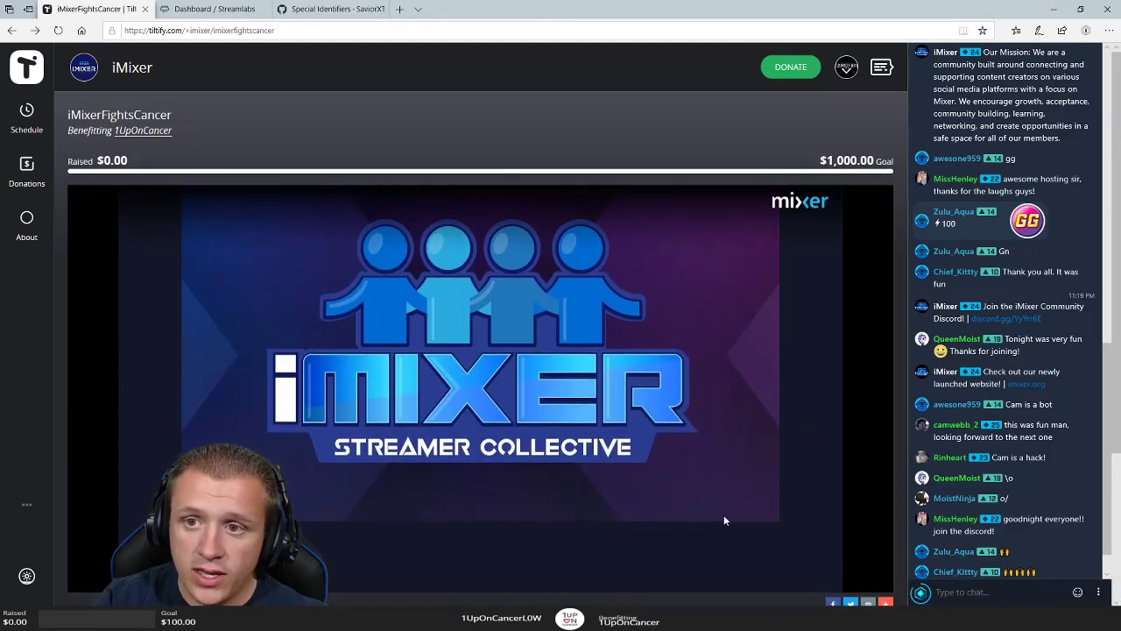
{"action": "scroll", "coordinate": [564, 407], "scroll_direction": "down", "scroll_amount": 3}
Open the 1UpOnCancerL0W supporting campaign, then its dashboard from the personal campaigns list
{"action": "left_click", "coordinate": [654, 460]}
{"action": "left_click", "coordinate": [859, 72]}
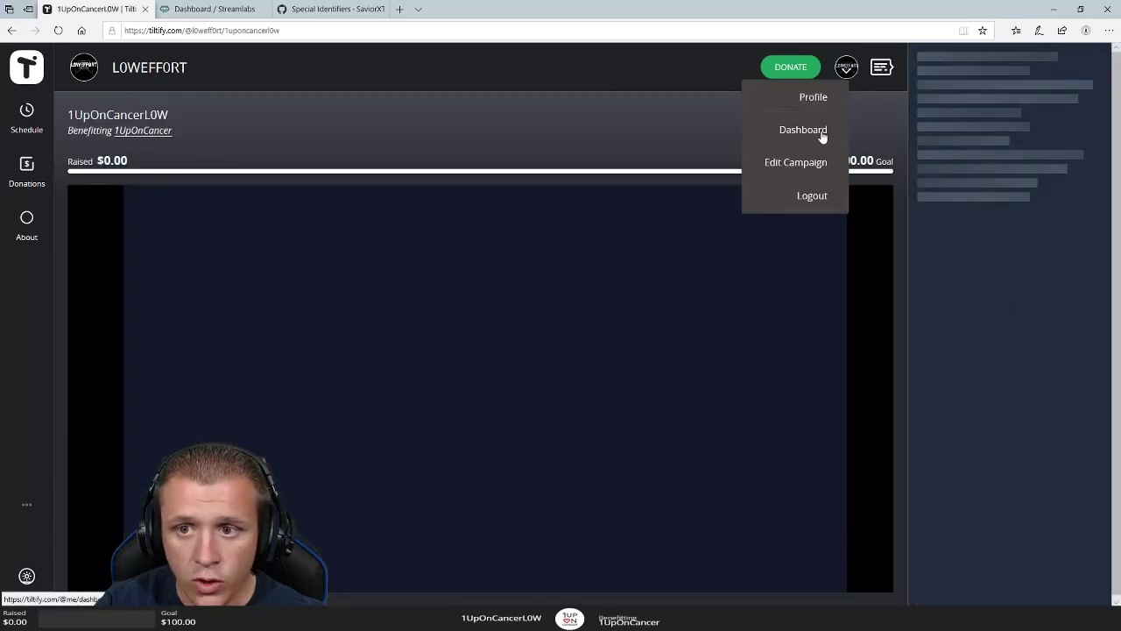
{"action": "left_click", "coordinate": [822, 136]}
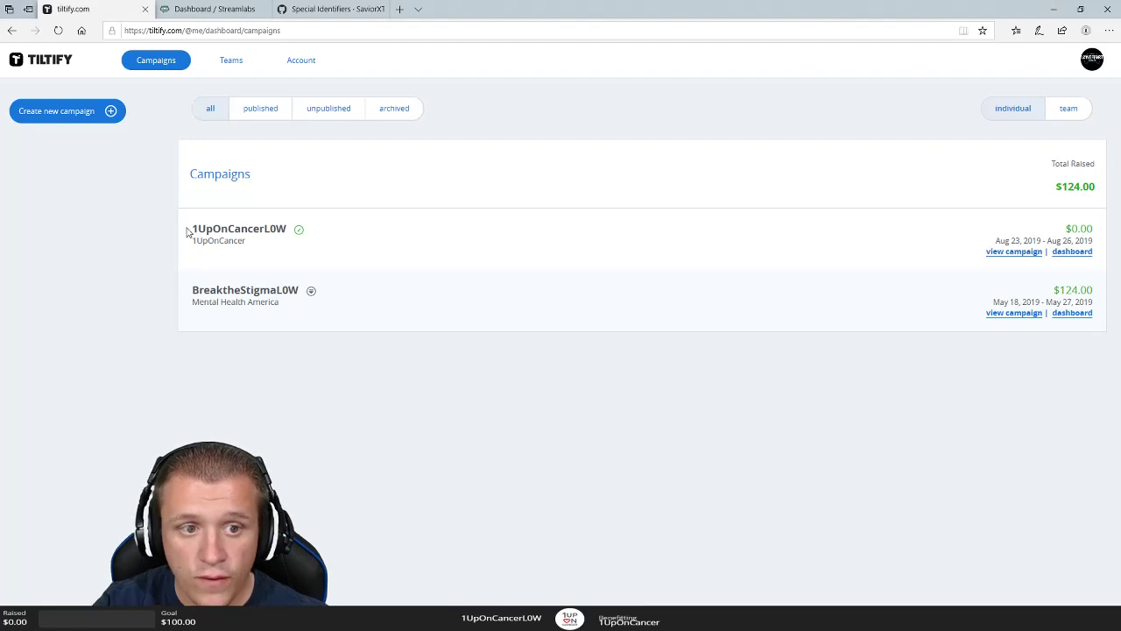
{"action": "left_click_drag", "start_coordinate": [185, 232], "coordinate": [307, 236]}
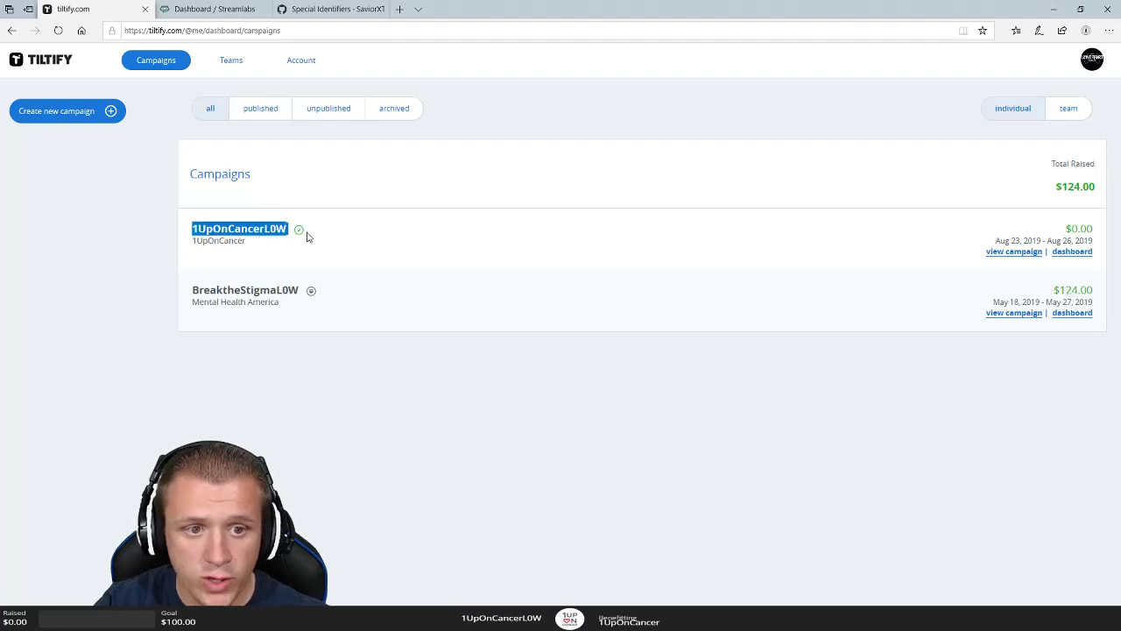
{"action": "left_click", "coordinate": [1056, 255]}
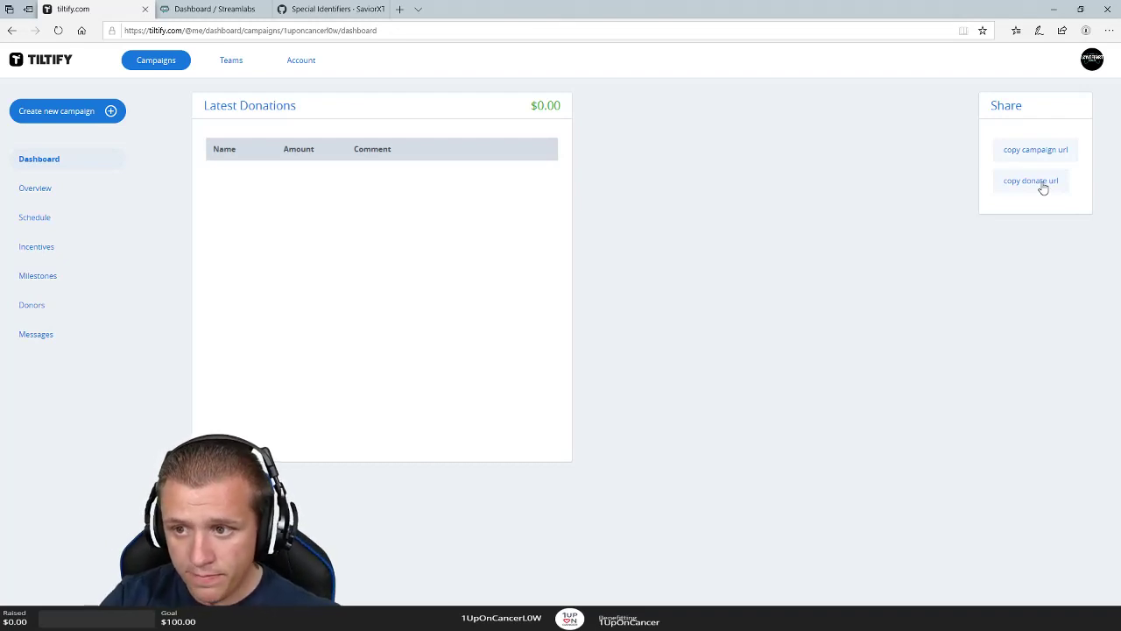
Review the 1UpOnCancerL0W overview: $100.00 goal, Aug 23–26, 2019 dates, and the Overlays section
{"action": "left_click", "coordinate": [36, 194]}
{"action": "scroll", "coordinate": [459, 432], "scroll_direction": "down", "scroll_amount": 4}
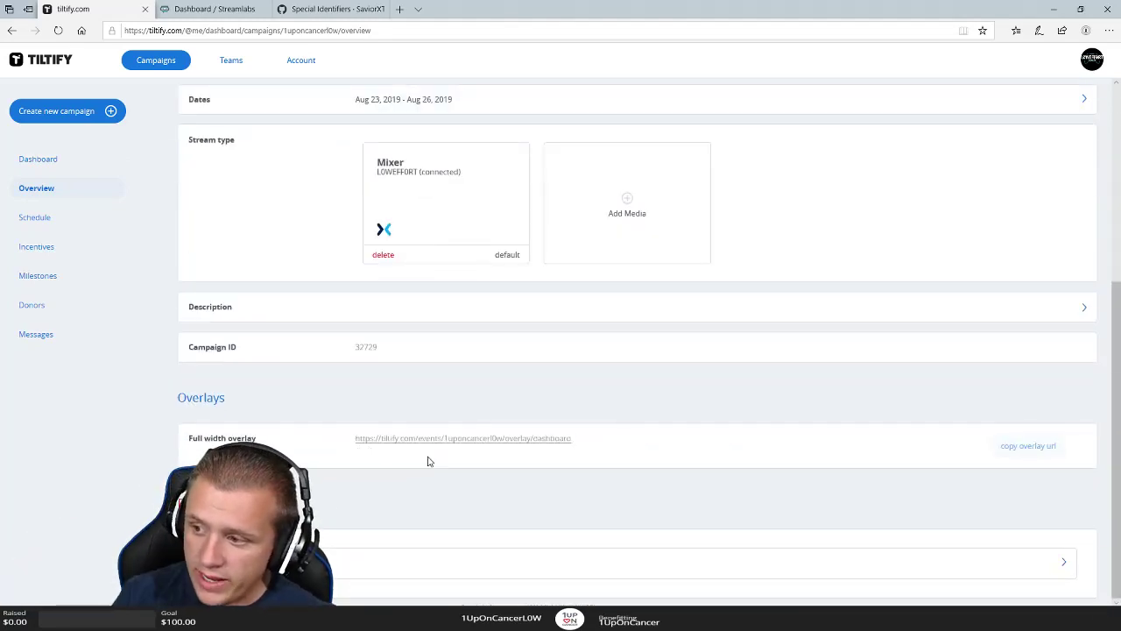
{"action": "scroll", "coordinate": [431, 462], "scroll_direction": "up", "scroll_amount": 4}
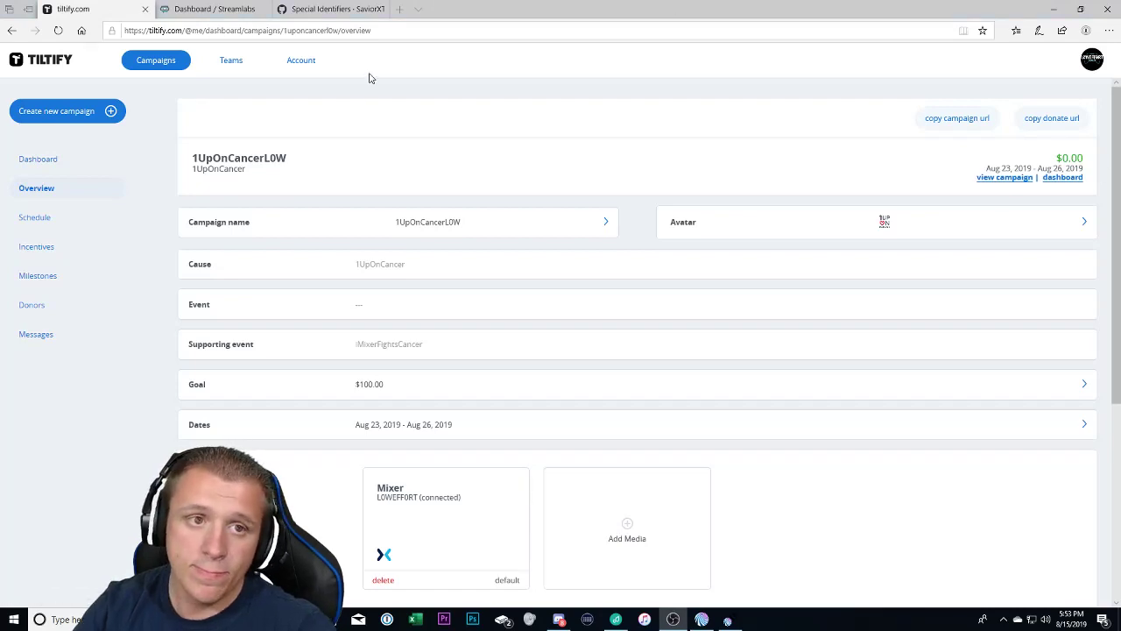
Return to Streamlabs and open Settings > Integrations, showing Tiltify linked to 1UpOnCancerL0W
{"action": "left_click", "coordinate": [215, 9]}
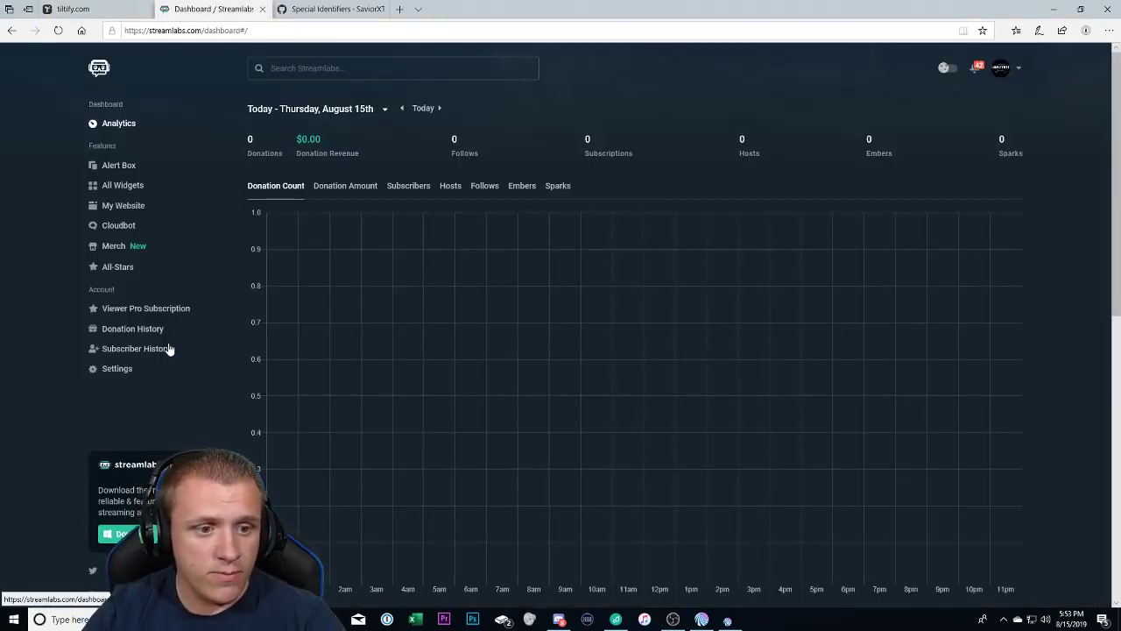
{"action": "left_click", "coordinate": [117, 369]}
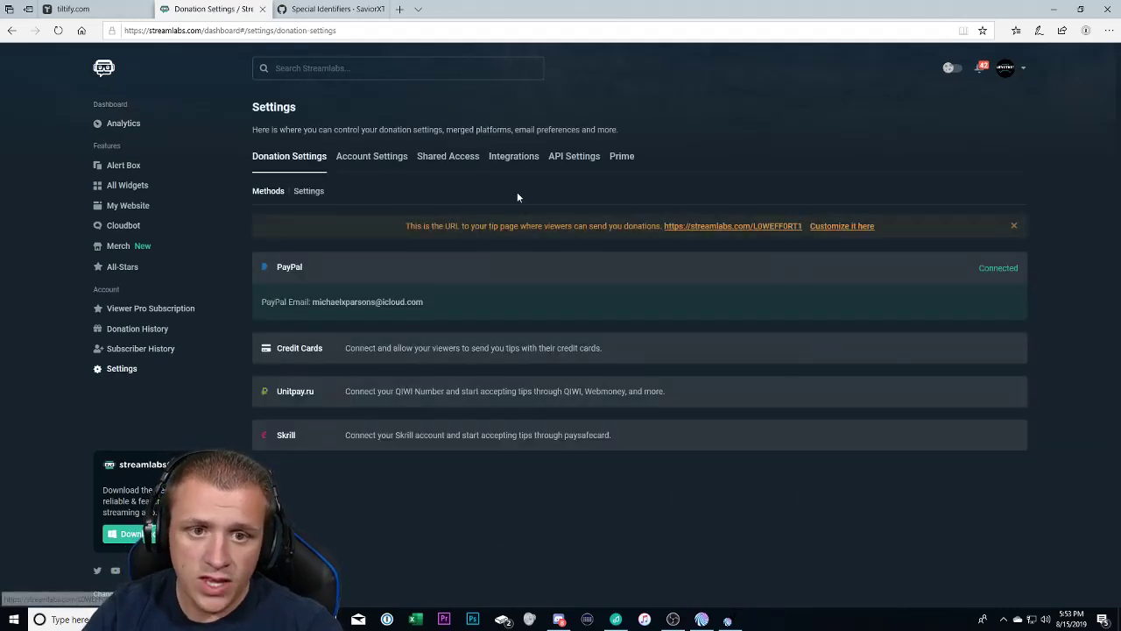
{"action": "left_click", "coordinate": [519, 158]}
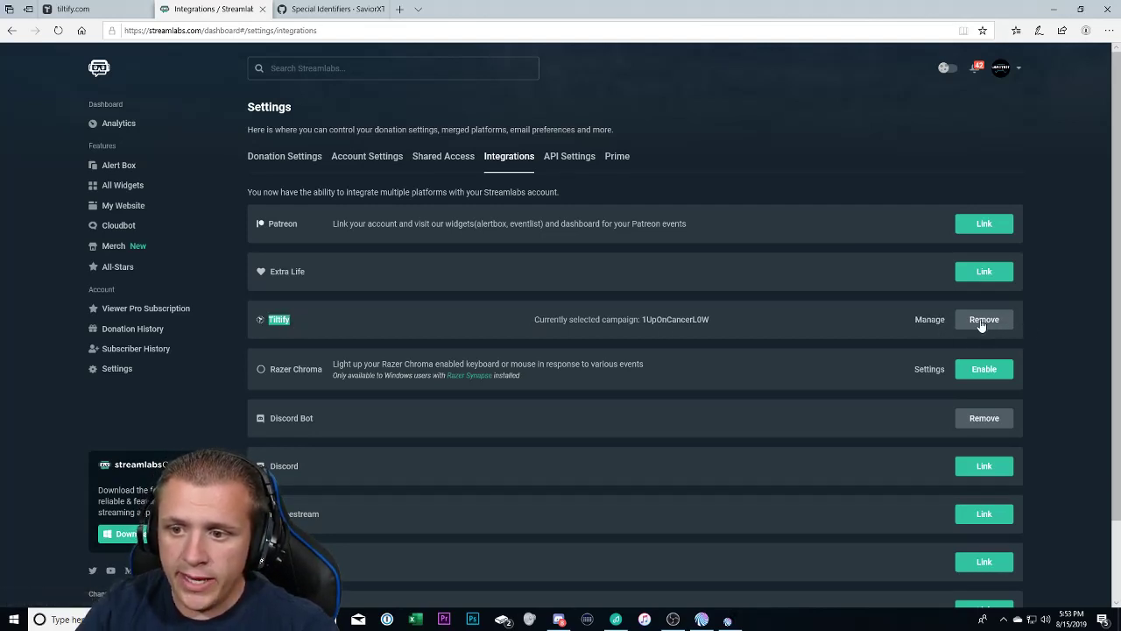
Save Tiltify alert settings with 1UpOnCancerL0W as the campaign, then go back to Integrations
{"action": "left_click", "coordinate": [930, 319]}
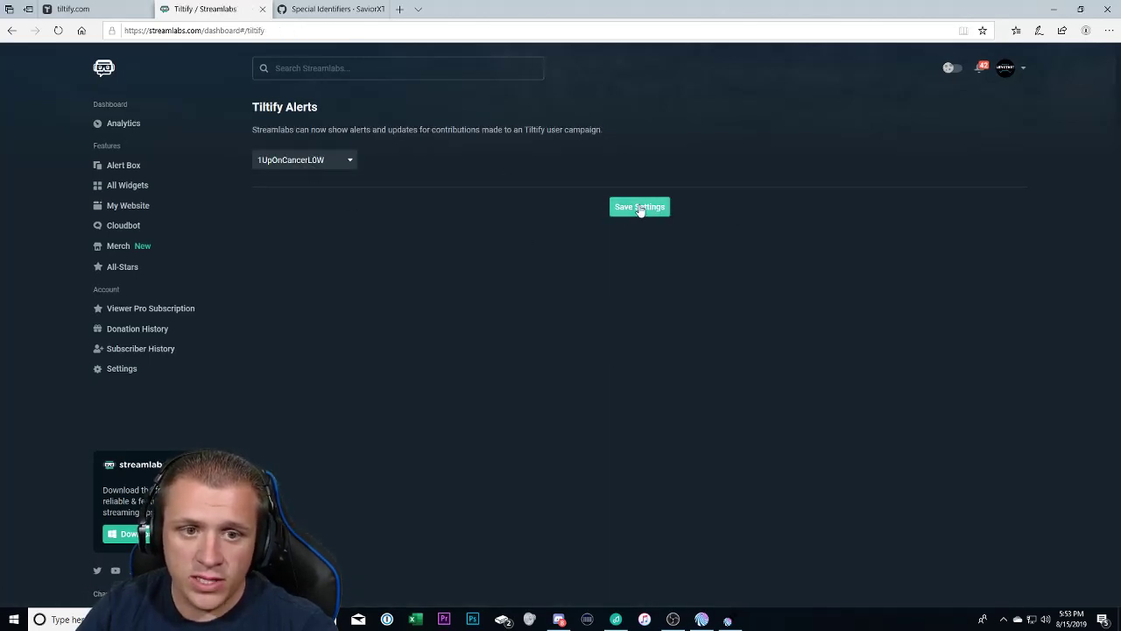
{"action": "left_click", "coordinate": [639, 208]}
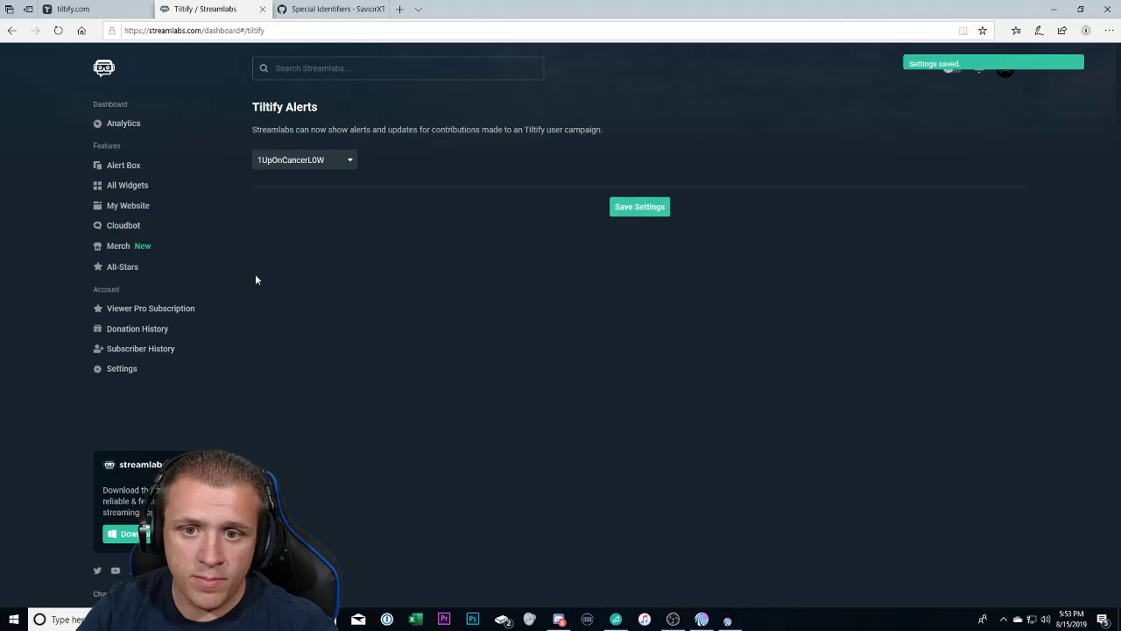
{"action": "left_click", "coordinate": [126, 369]}
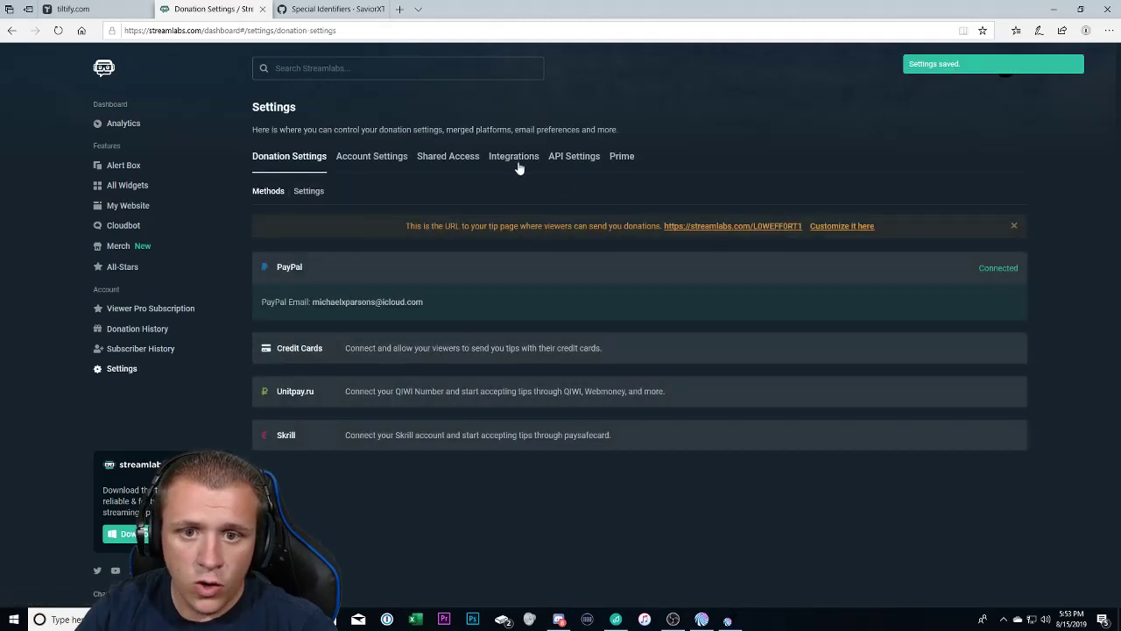
{"action": "left_click", "coordinate": [513, 157]}
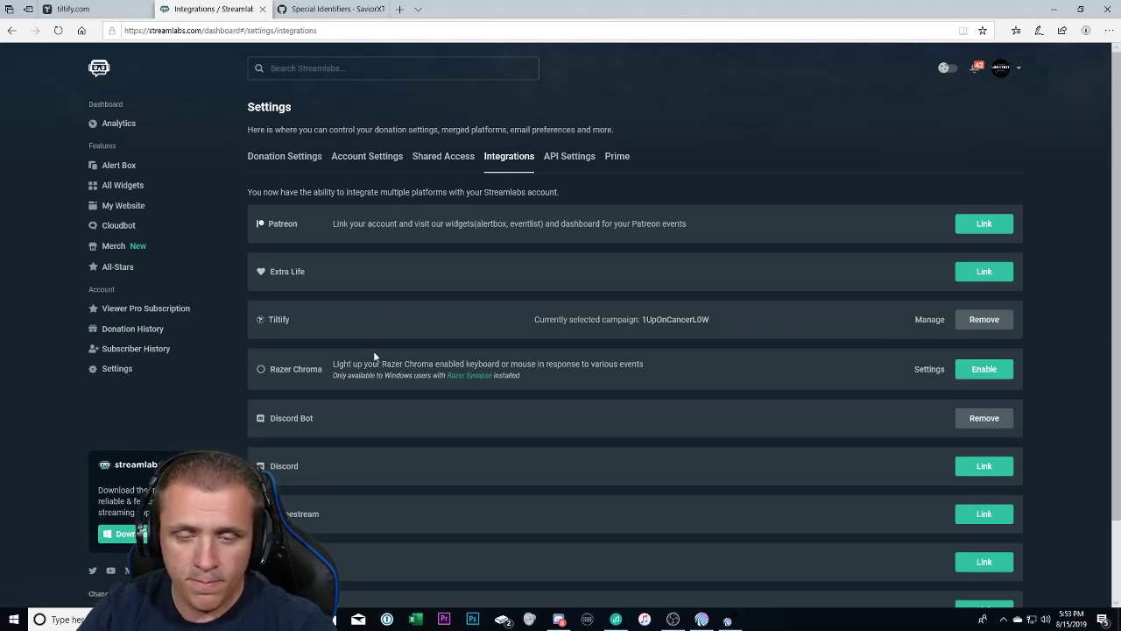
Review the Alert Box's Tiltify Donations settings and fire a test Tiltify donation alert
{"action": "left_click", "coordinate": [124, 171]}
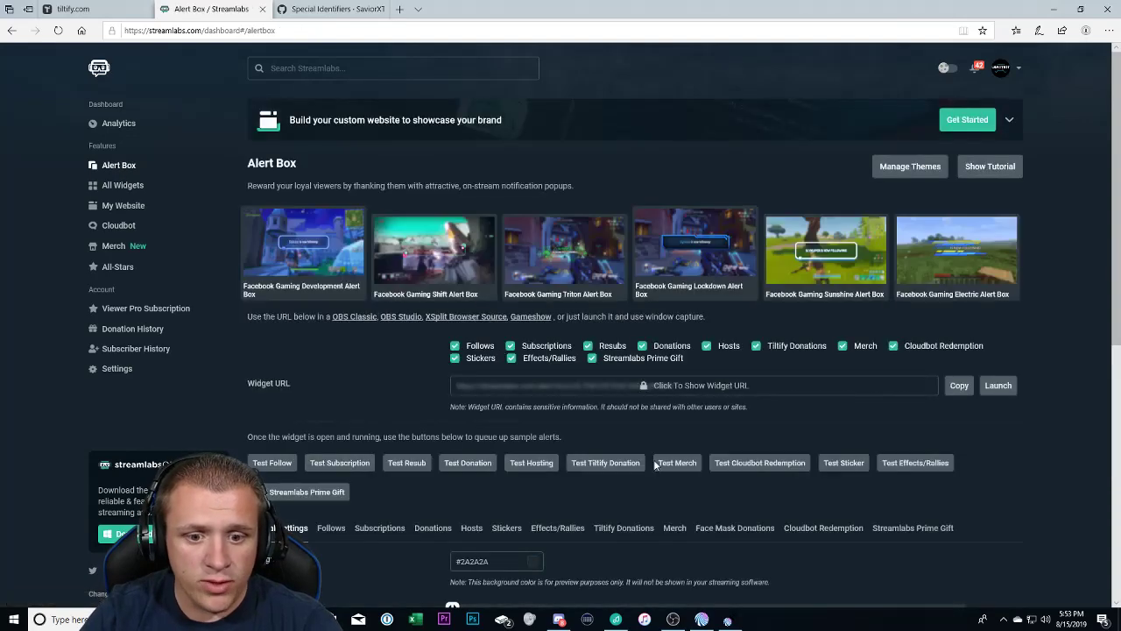
{"action": "scroll", "coordinate": [410, 296], "scroll_direction": "down", "scroll_amount": 4}
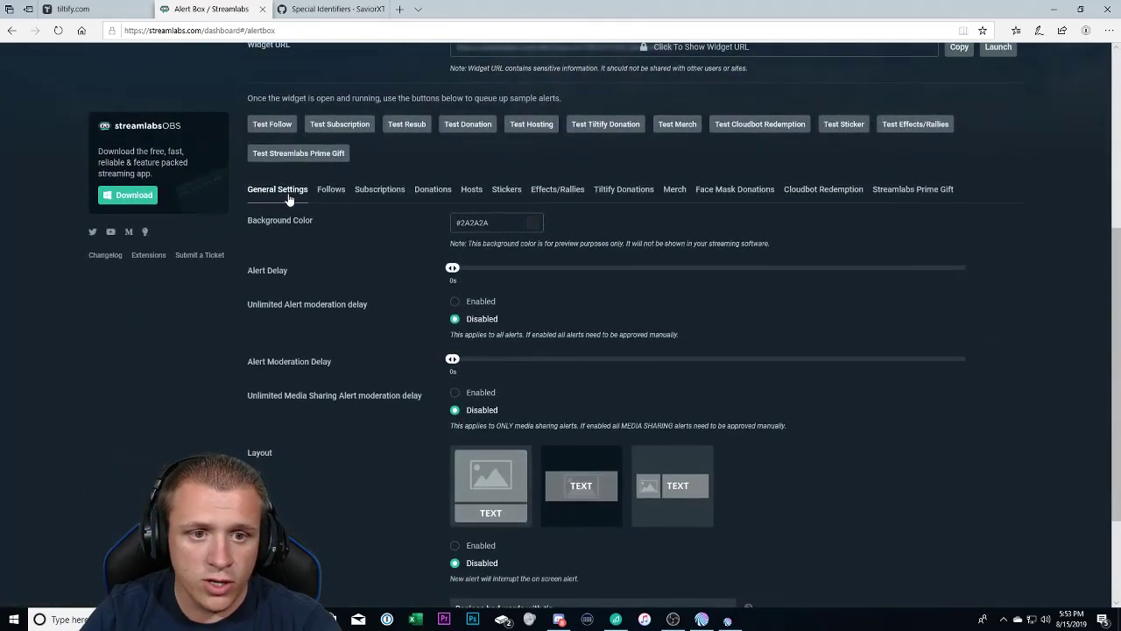
{"action": "left_click", "coordinate": [642, 190]}
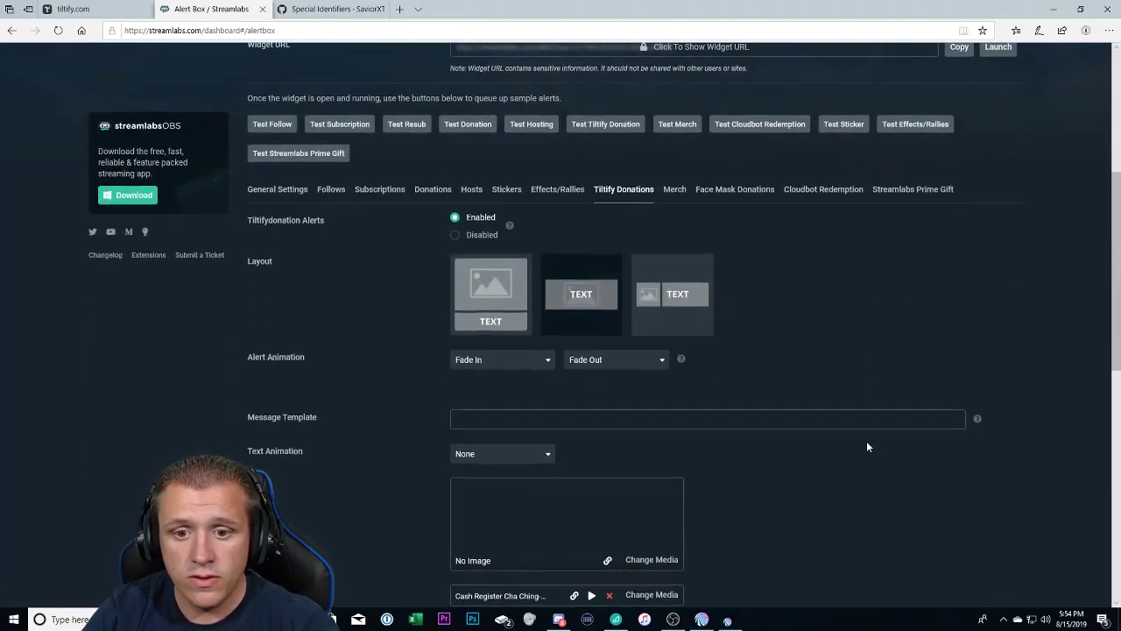
{"action": "scroll", "coordinate": [867, 447], "scroll_direction": "down", "scroll_amount": 8}
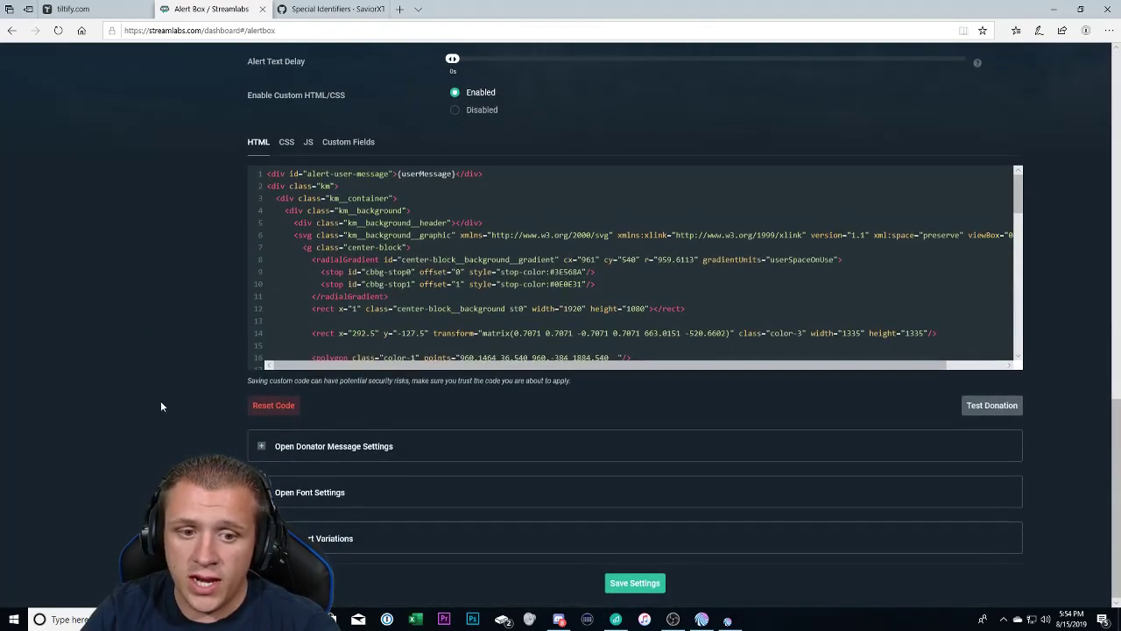
{"action": "scroll", "coordinate": [154, 409], "scroll_direction": "up", "scroll_amount": 15}
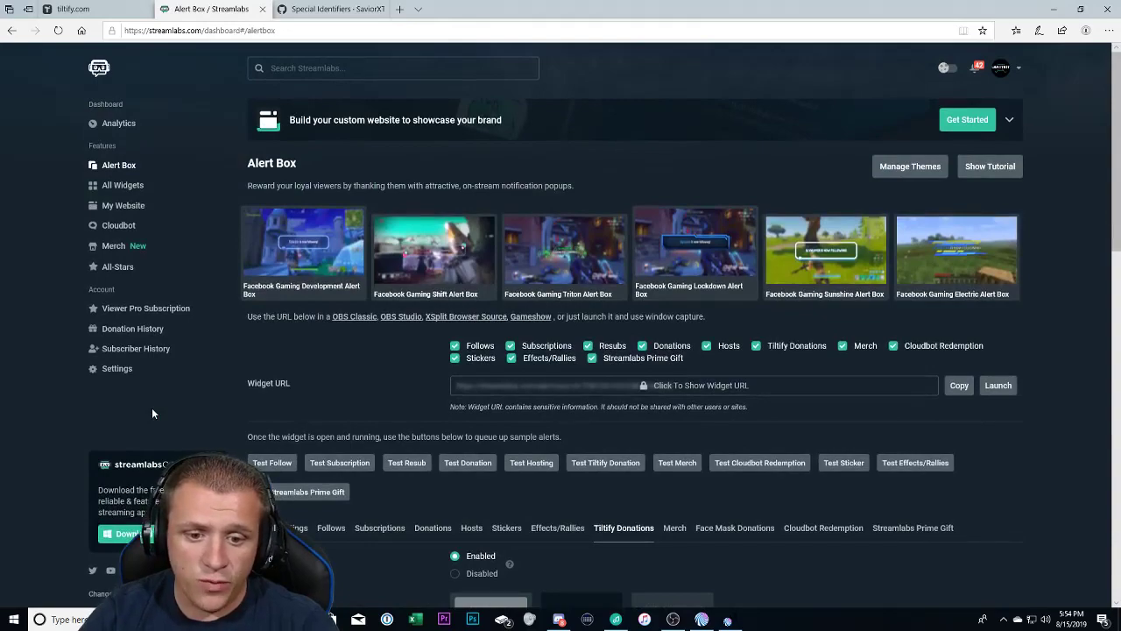
{"action": "scroll", "coordinate": [152, 413], "scroll_direction": "down", "scroll_amount": 3}
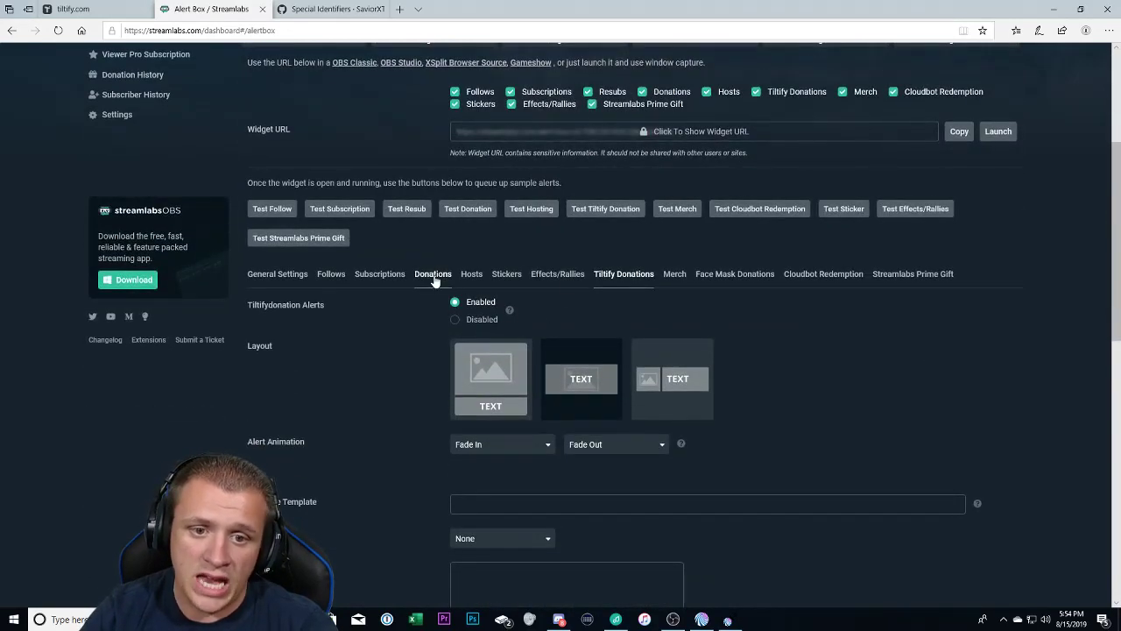
{"action": "scroll", "coordinate": [851, 408], "scroll_direction": "up", "scroll_amount": 2}
{"action": "left_click", "coordinate": [603, 383]}
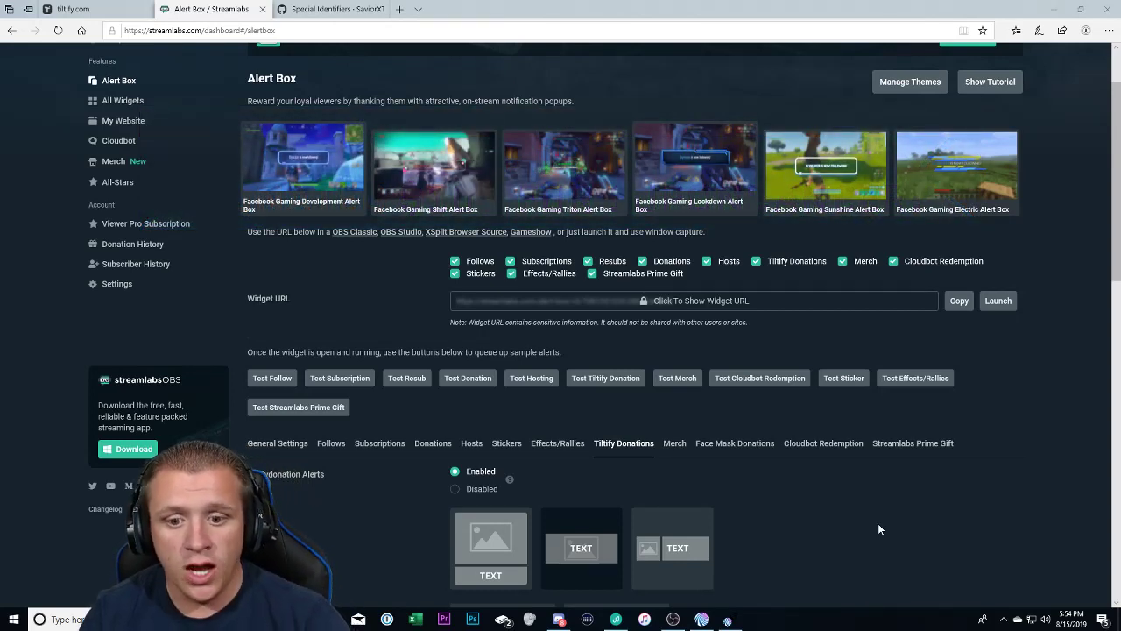
On Mix It Up's Services page, set Tiltify's Selected Campaign to 1UpOnCancerL0W
{"action": "left_click", "coordinate": [698, 619]}
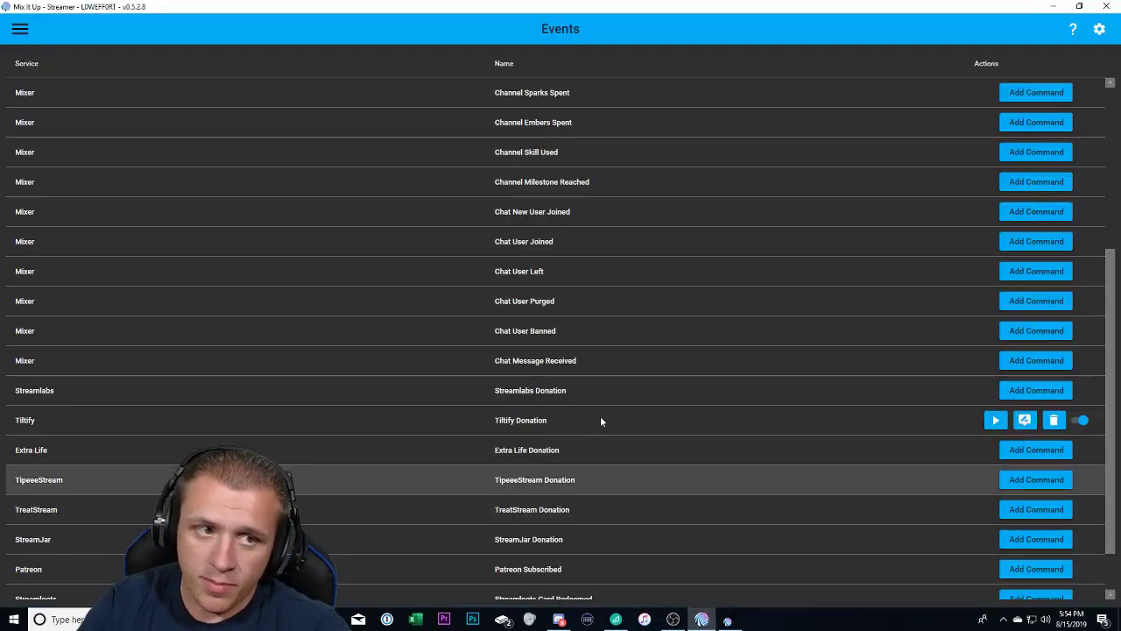
{"action": "left_click", "coordinate": [19, 29]}
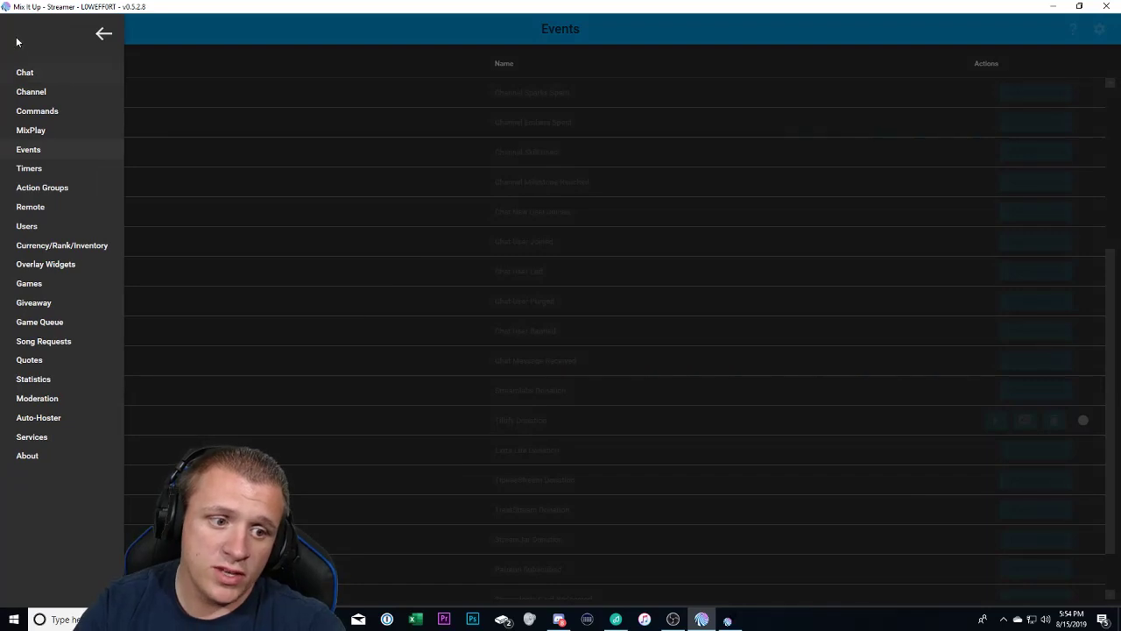
{"action": "left_click", "coordinate": [44, 437]}
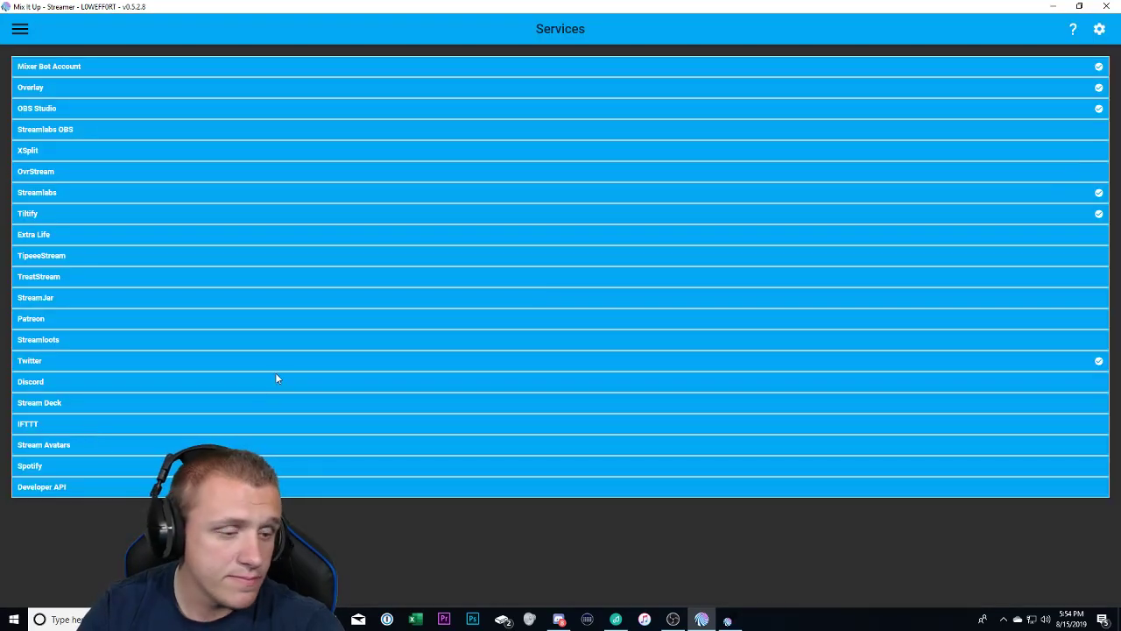
{"action": "left_click", "coordinate": [78, 219]}
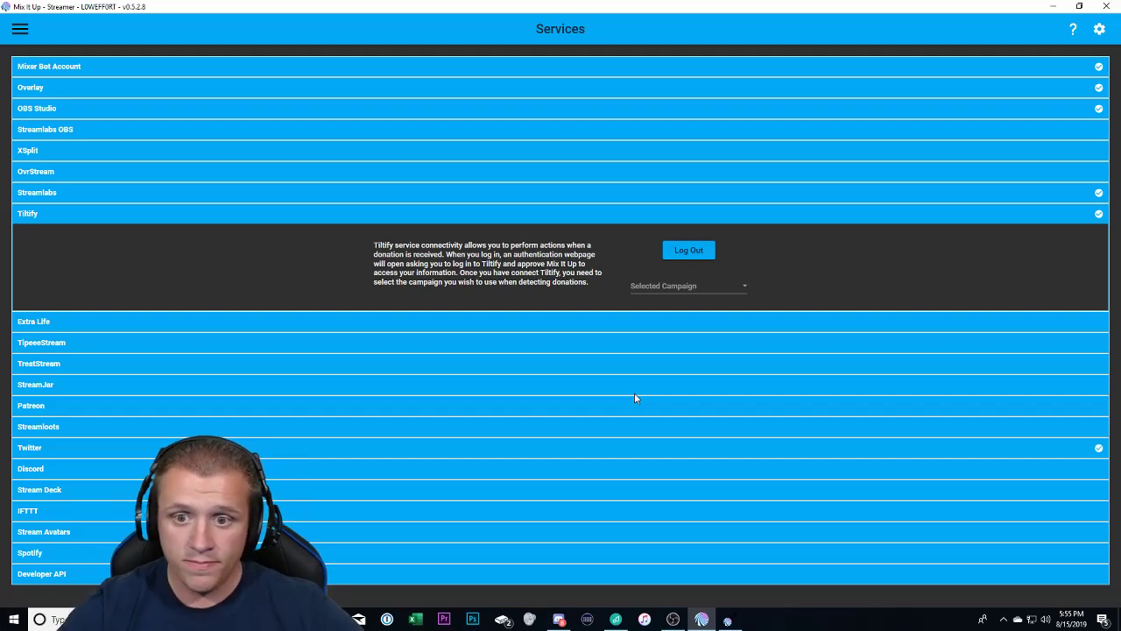
{"action": "left_click", "coordinate": [666, 288]}
{"action": "left_click", "coordinate": [687, 306]}
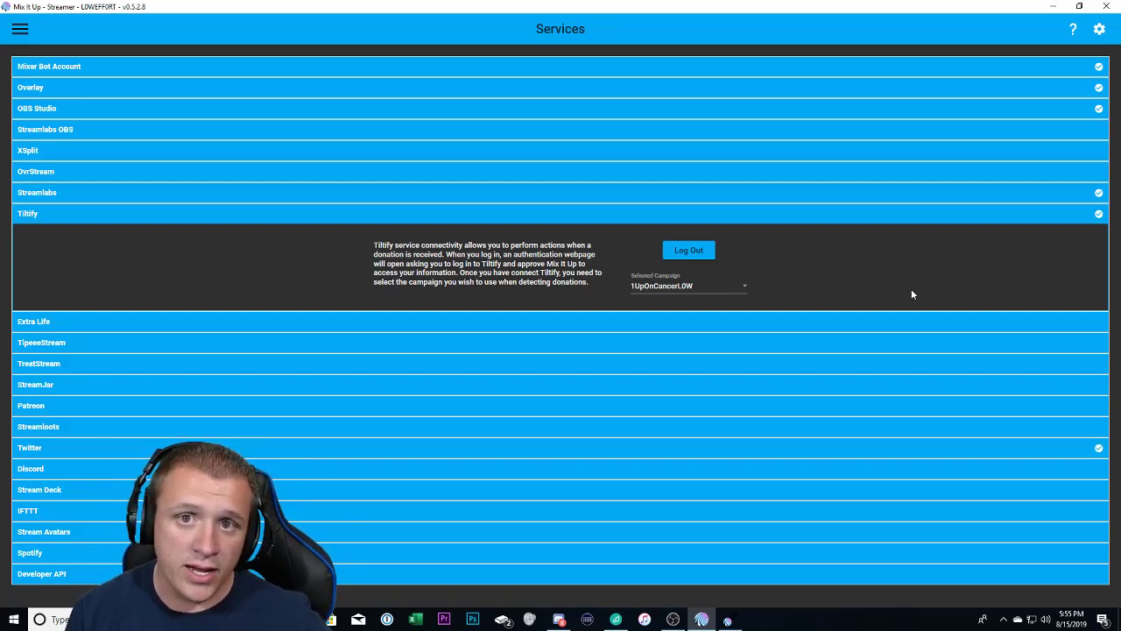
{"action": "left_click", "coordinate": [689, 288]}
{"action": "left_click", "coordinate": [674, 287]}
{"action": "left_click", "coordinate": [29, 31]}
Reselect 1UpOnCancerL0W as Tiltify's campaign after it went blank, then return to Chat
{"action": "left_click", "coordinate": [41, 68]}
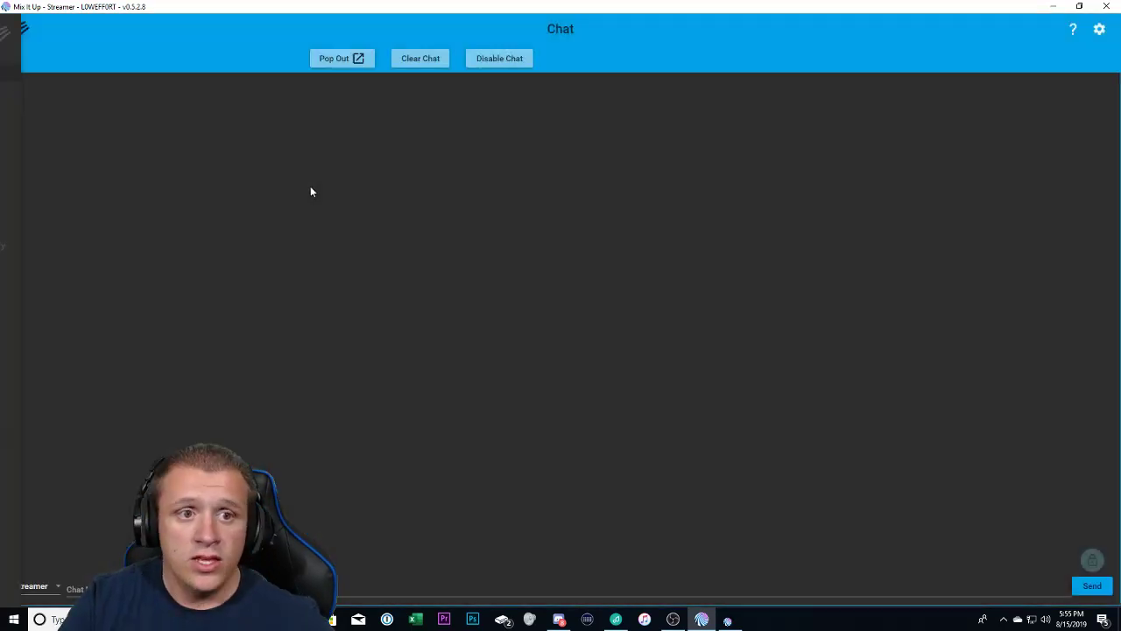
{"action": "left_click", "coordinate": [18, 32]}
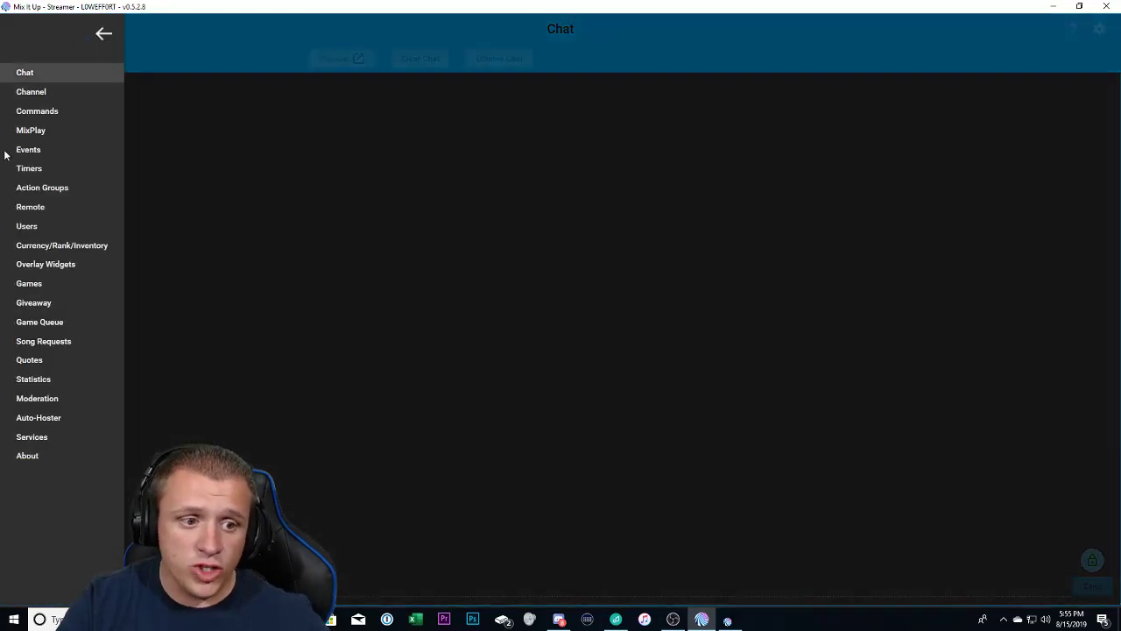
{"action": "left_click", "coordinate": [62, 438]}
{"action": "left_click", "coordinate": [127, 213]}
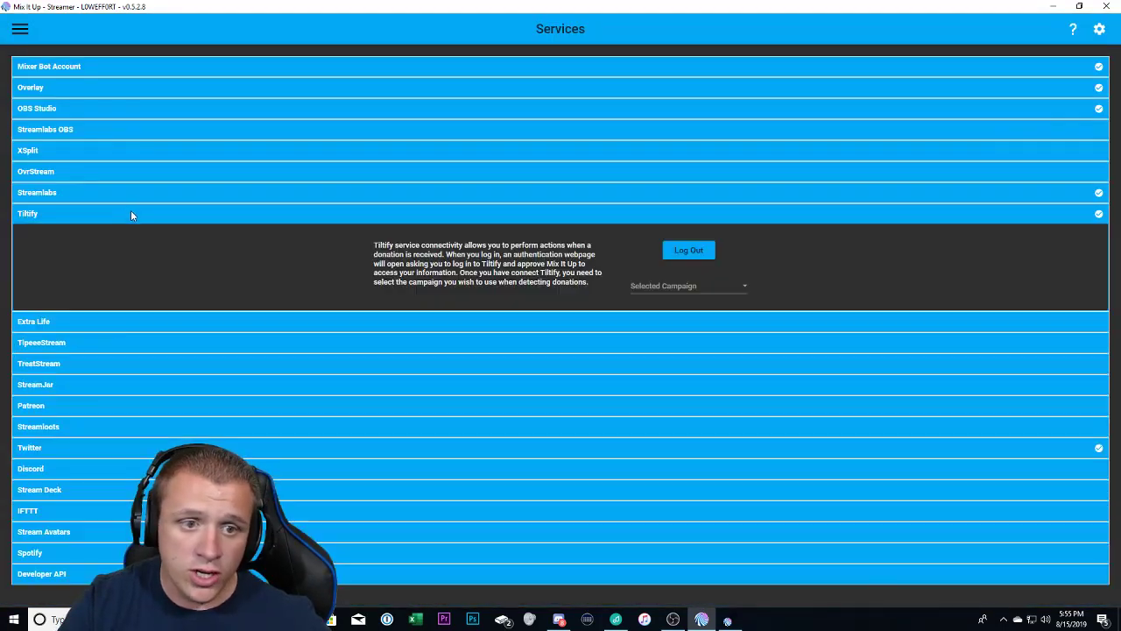
{"action": "left_click", "coordinate": [710, 294]}
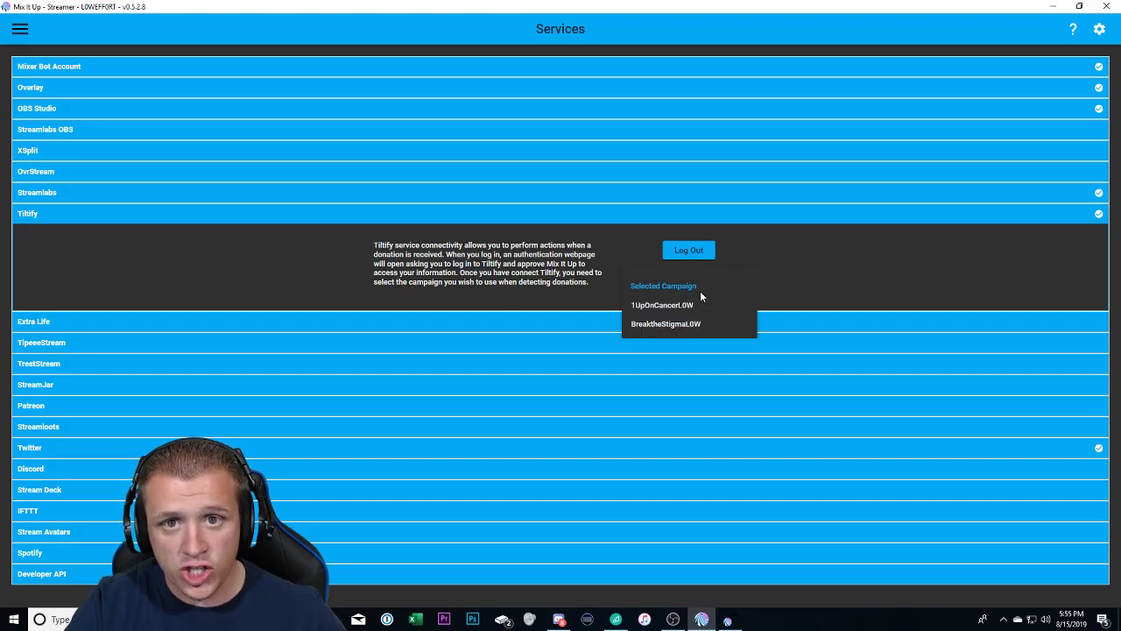
{"action": "left_click", "coordinate": [677, 306]}
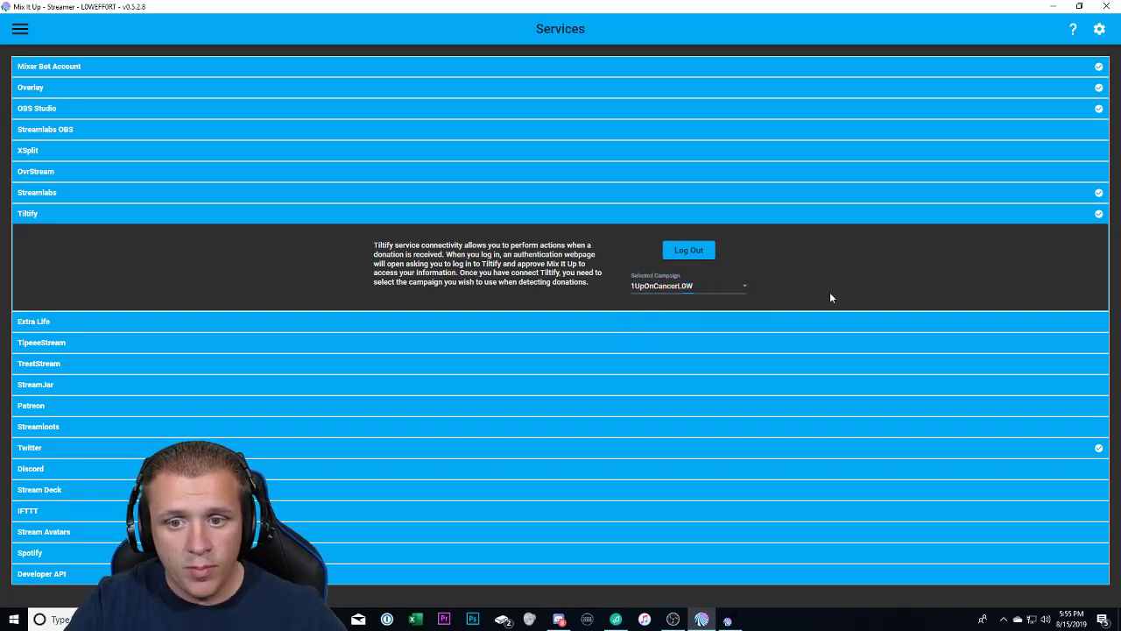
{"action": "left_click", "coordinate": [27, 35]}
{"action": "left_click", "coordinate": [40, 73]}
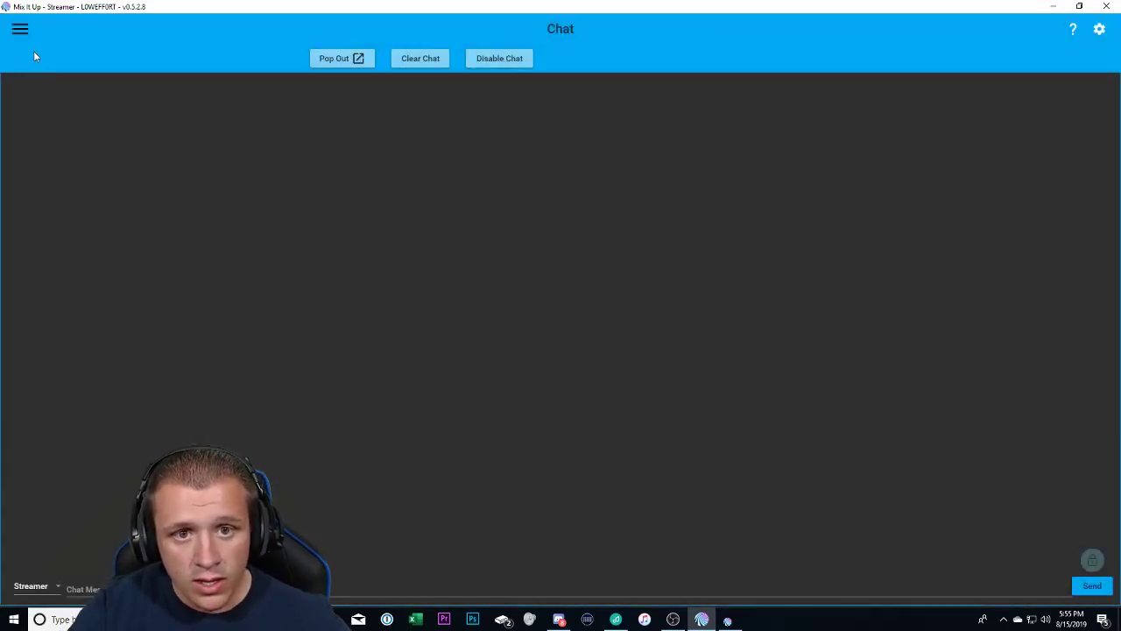
Edit the Tiltify Donation event command's chat message '@$username just donated $donationamount for 1UpOnCancer!'
{"action": "left_click", "coordinate": [19, 29]}
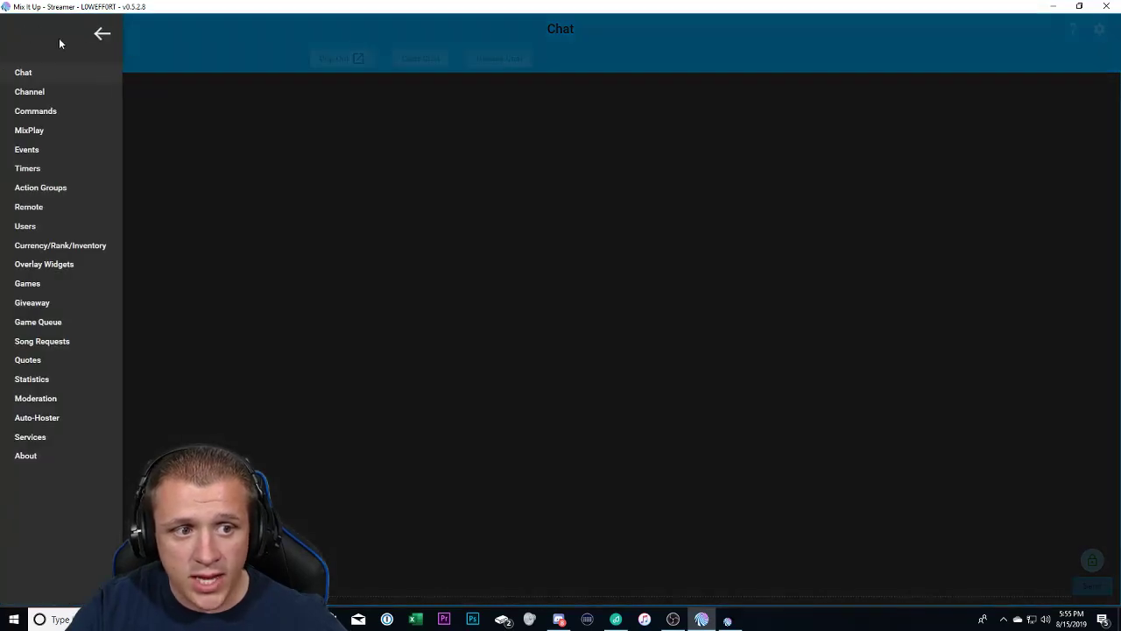
{"action": "left_click", "coordinate": [41, 150]}
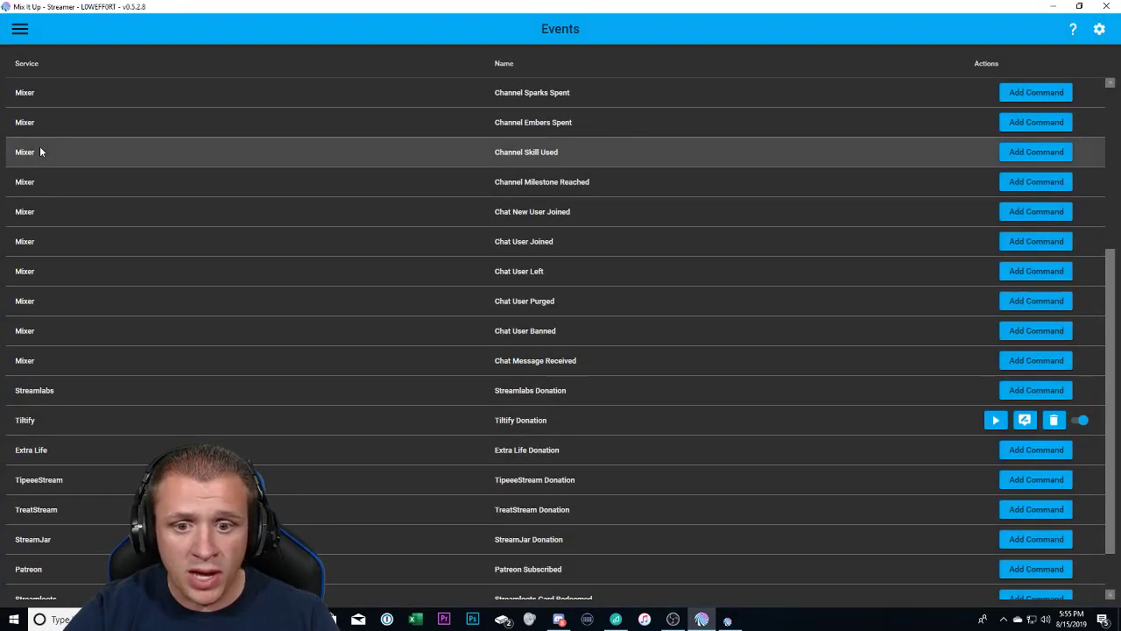
{"action": "left_click", "coordinate": [1025, 422]}
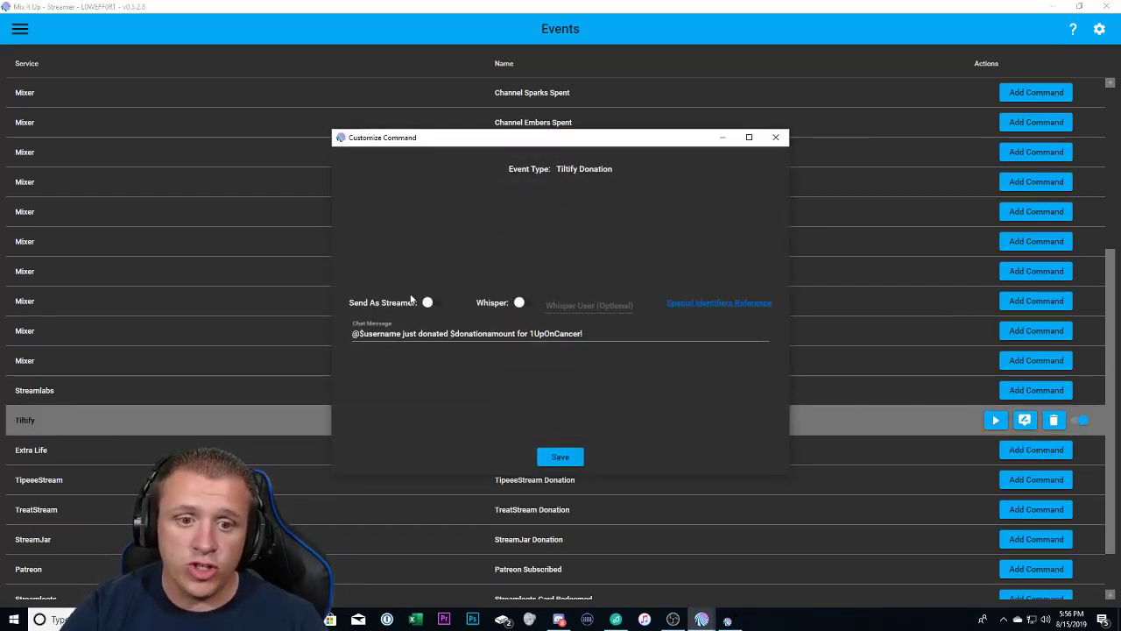
{"action": "left_click", "coordinate": [354, 338]}
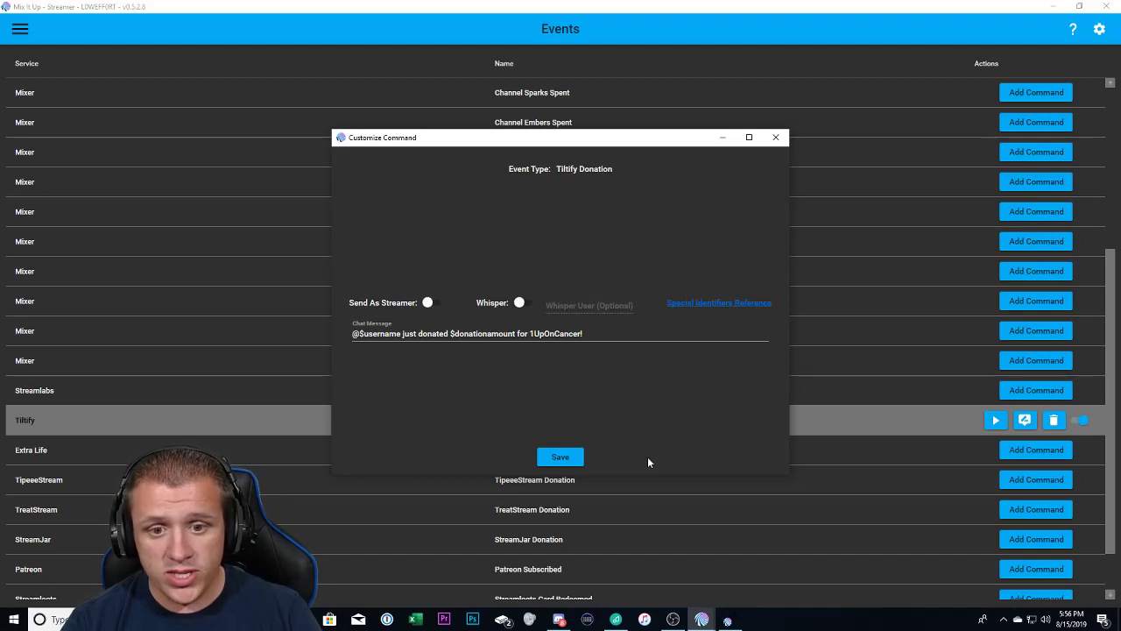
Save the Tiltify Donation chat command and bring up the Streamlabs Alert Box browser window
{"action": "left_click", "coordinate": [561, 457]}
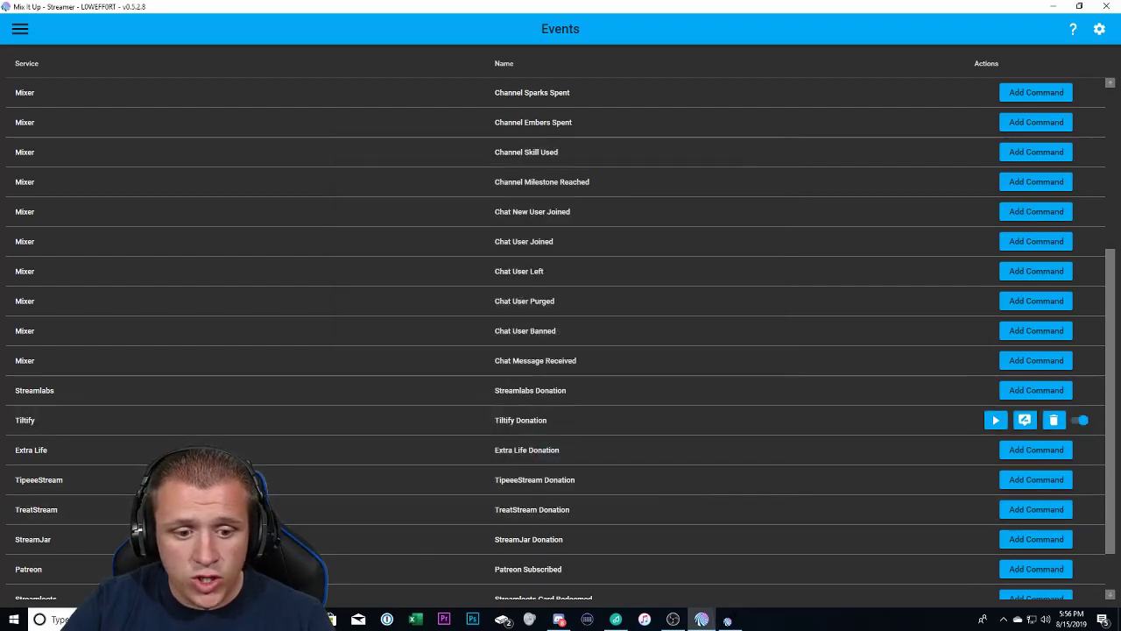
{"action": "mouse_move", "coordinate": [331, 620]}
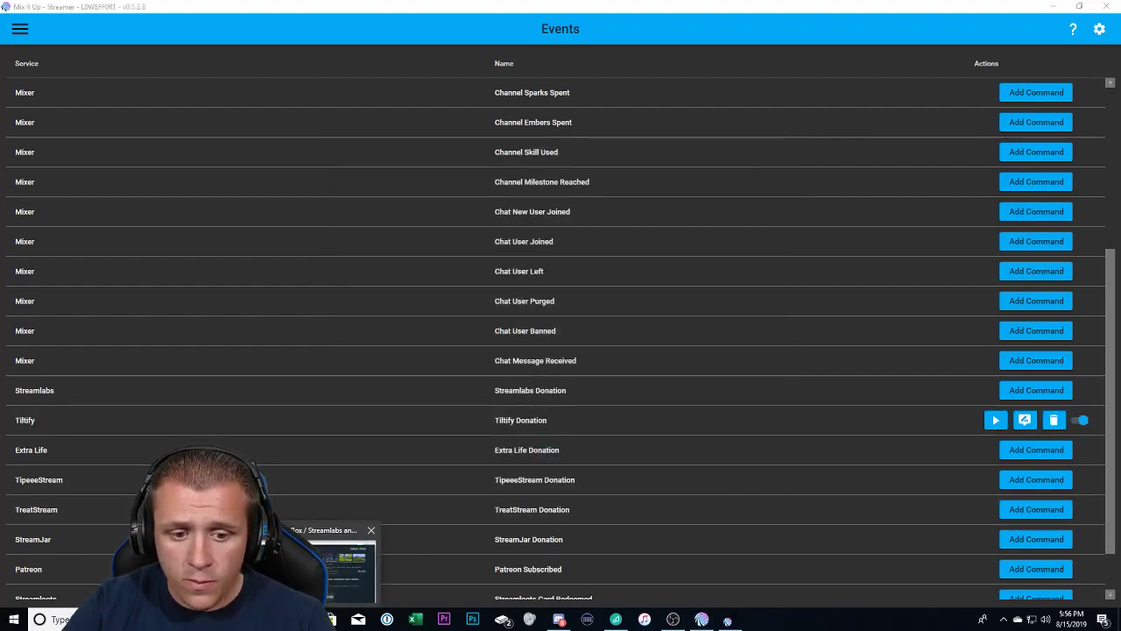
{"action": "left_click", "coordinate": [337, 569]}
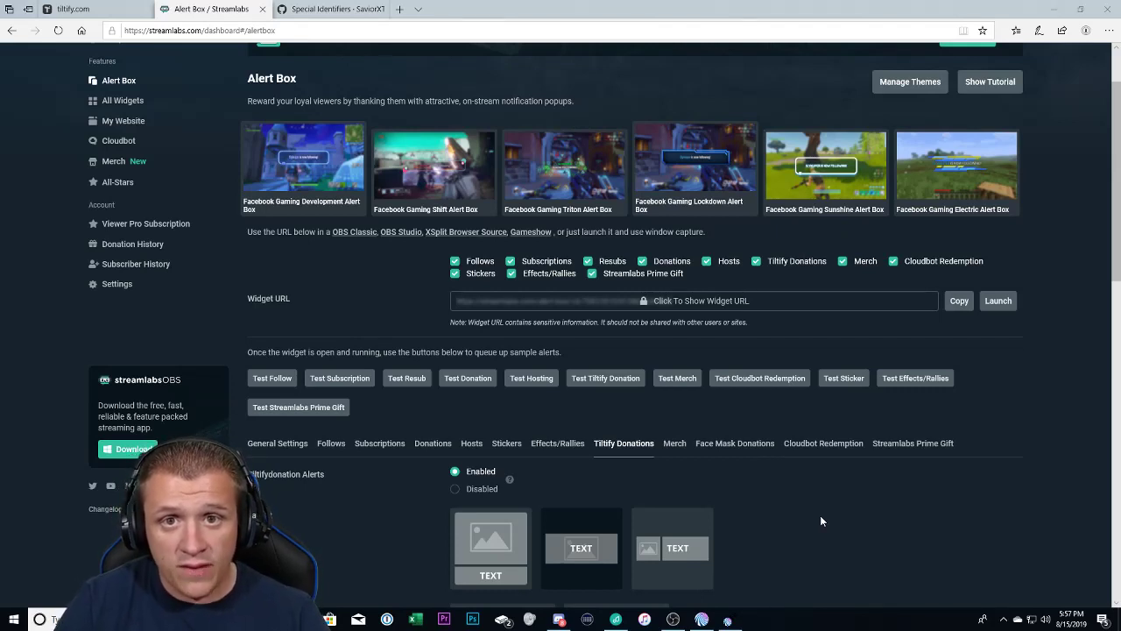
Skim the Mix It Up Special Identifiers wiki, then go back to the 1UpOnCancerL0W Tiltify overview
{"action": "left_click", "coordinate": [330, 10]}
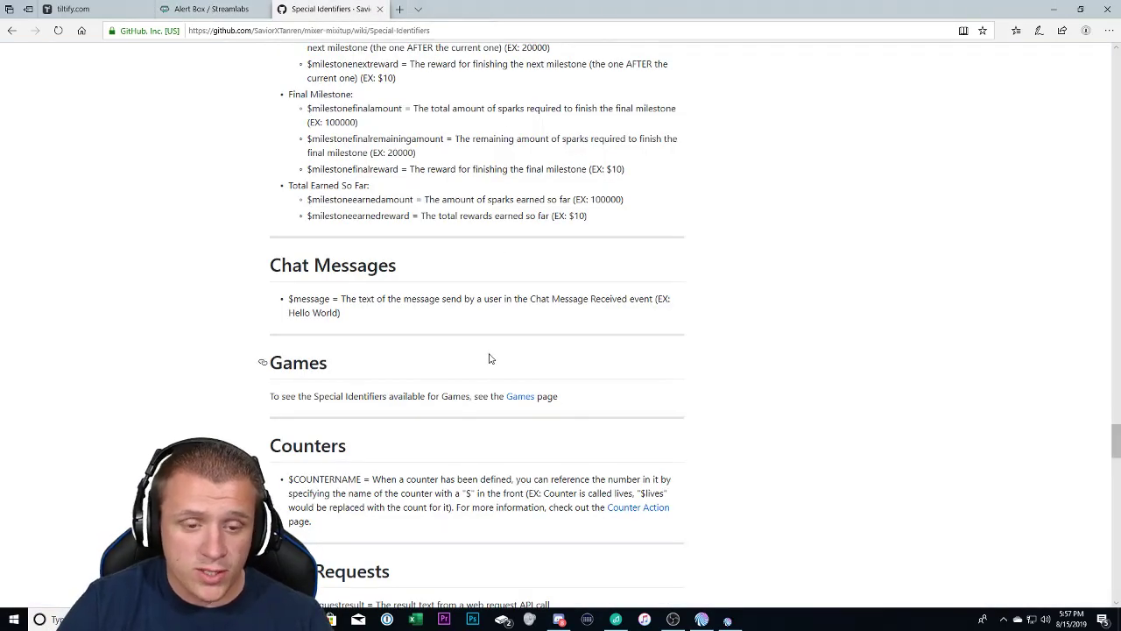
{"action": "scroll", "coordinate": [487, 373], "scroll_direction": "up", "scroll_amount": 6}
{"action": "scroll", "coordinate": [503, 395], "scroll_direction": "up", "scroll_amount": 15}
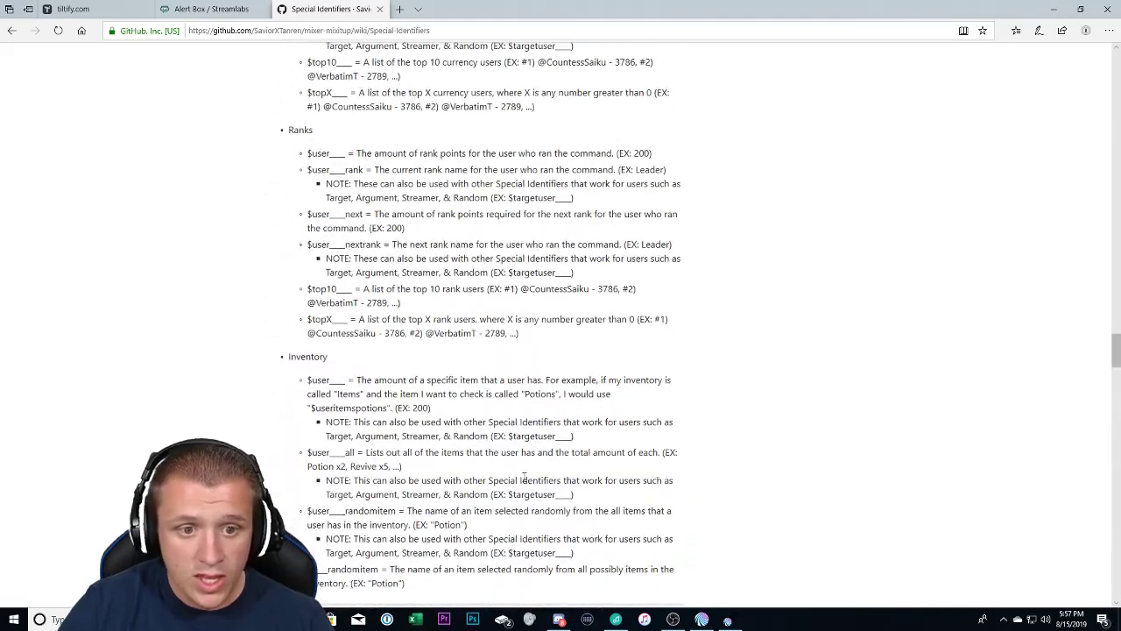
{"action": "scroll", "coordinate": [436, 466], "scroll_direction": "up", "scroll_amount": 15}
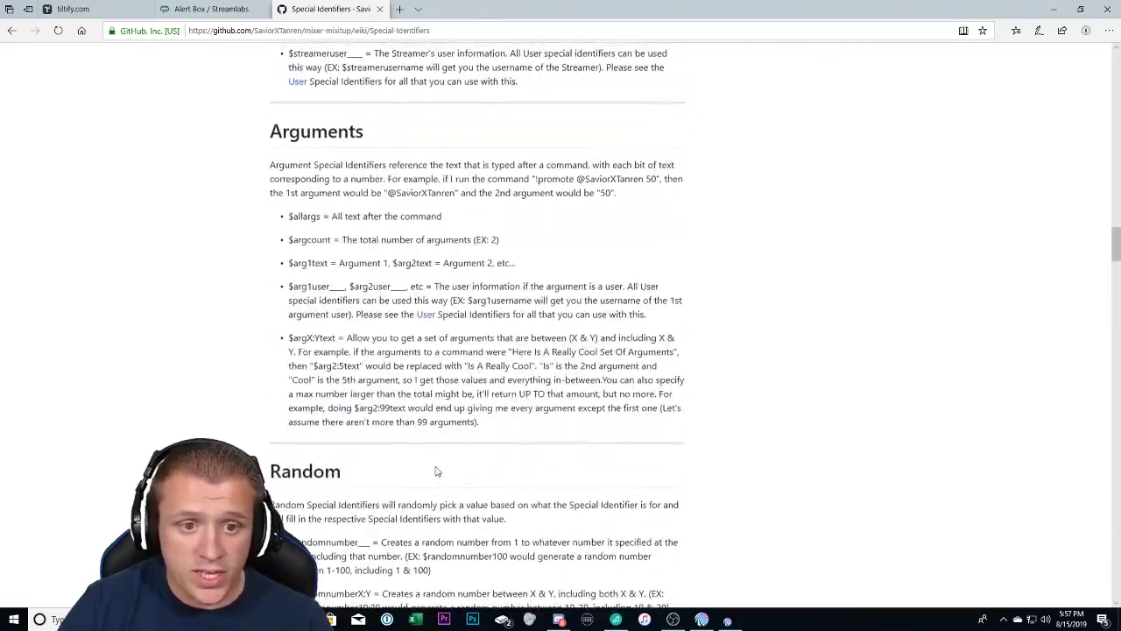
{"action": "scroll", "coordinate": [436, 472], "scroll_direction": "up", "scroll_amount": 15}
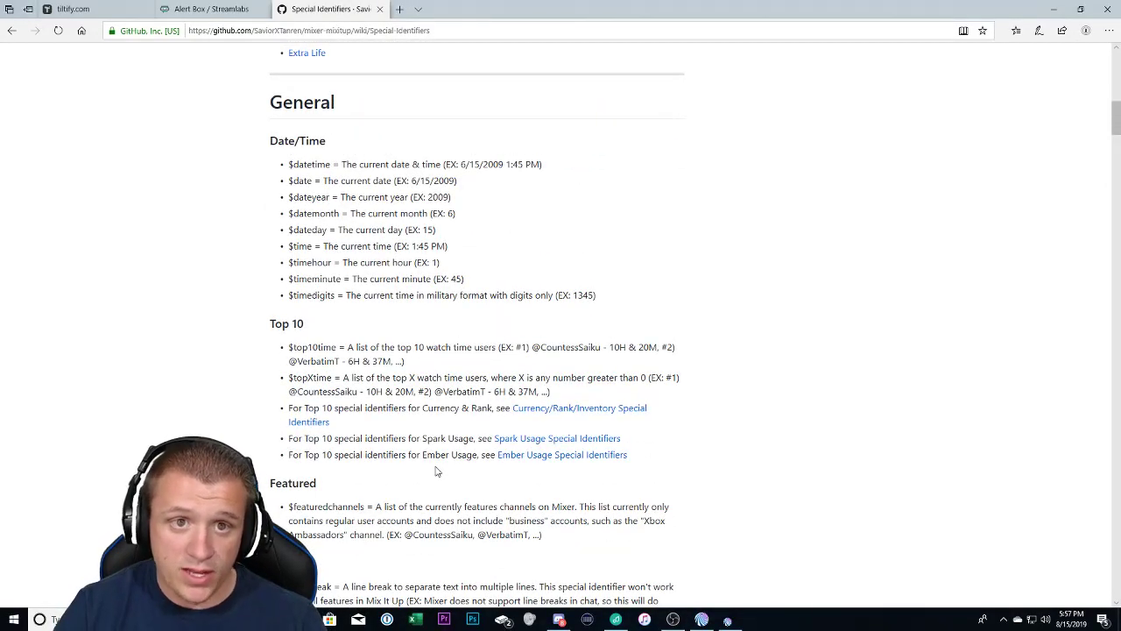
{"action": "scroll", "coordinate": [436, 471], "scroll_direction": "up", "scroll_amount": 6}
{"action": "scroll", "coordinate": [435, 471], "scroll_direction": "down", "scroll_amount": 5}
{"action": "left_click", "coordinate": [80, 11]}
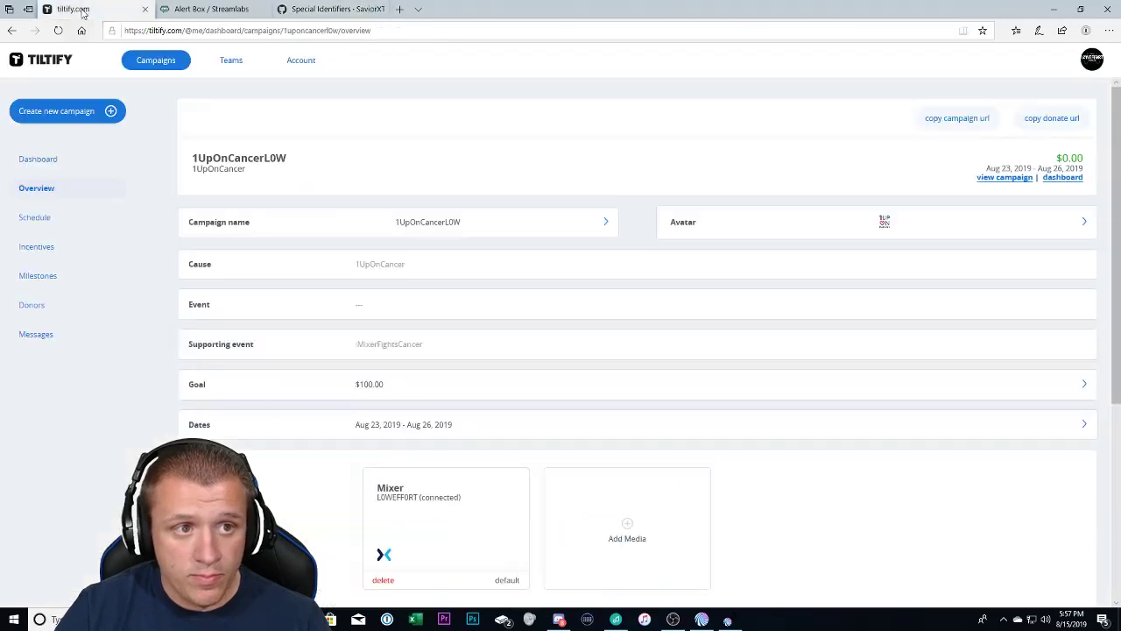